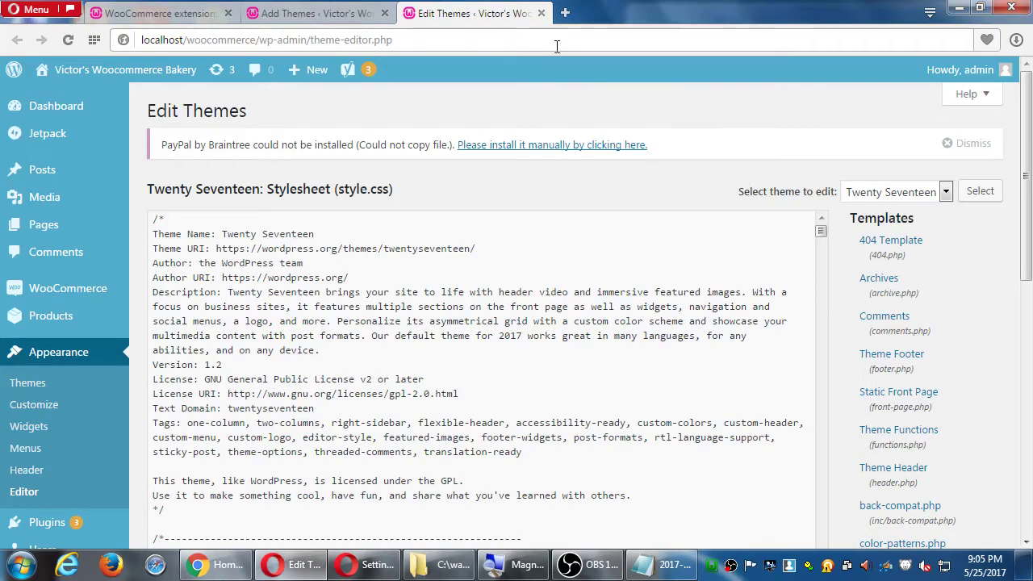
# Close the Edit Themes tab and try installing Storefront from WooCommerce Extensions, returning from the 404 page
pyautogui.click(541, 12)
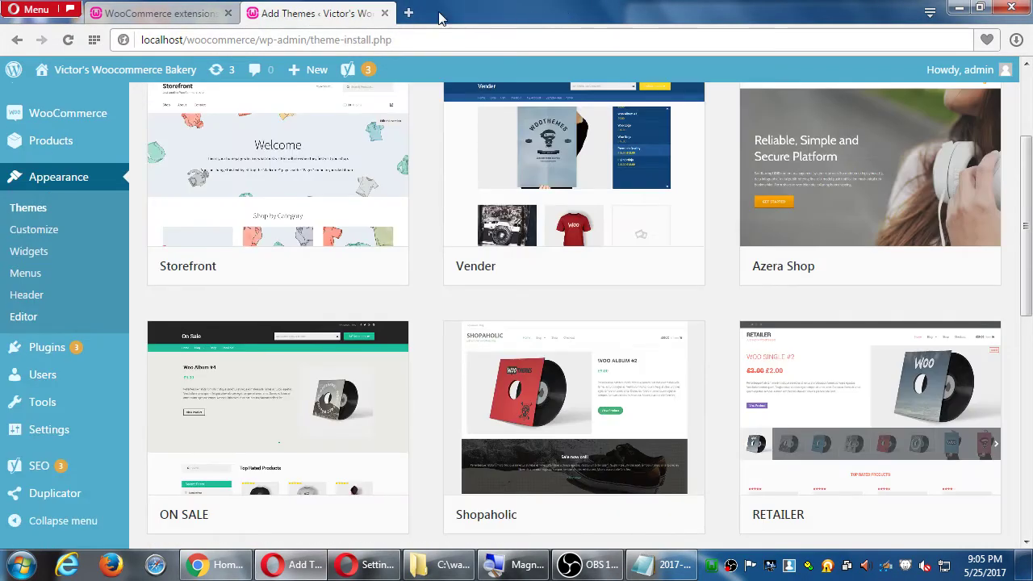
pyautogui.click(173, 17)
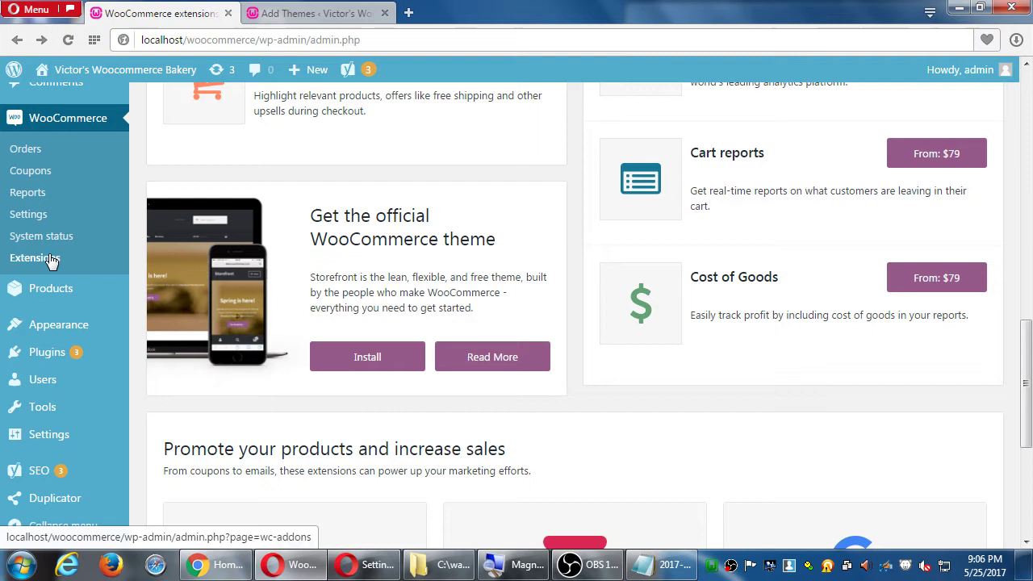
pyautogui.click(383, 363)
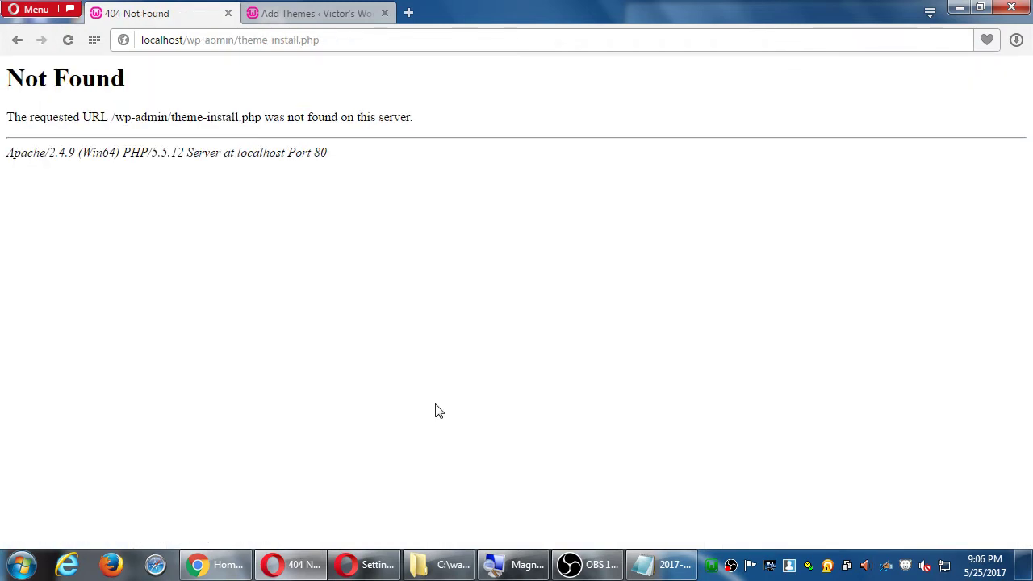
pyautogui.hotkey('alt', 'Left')
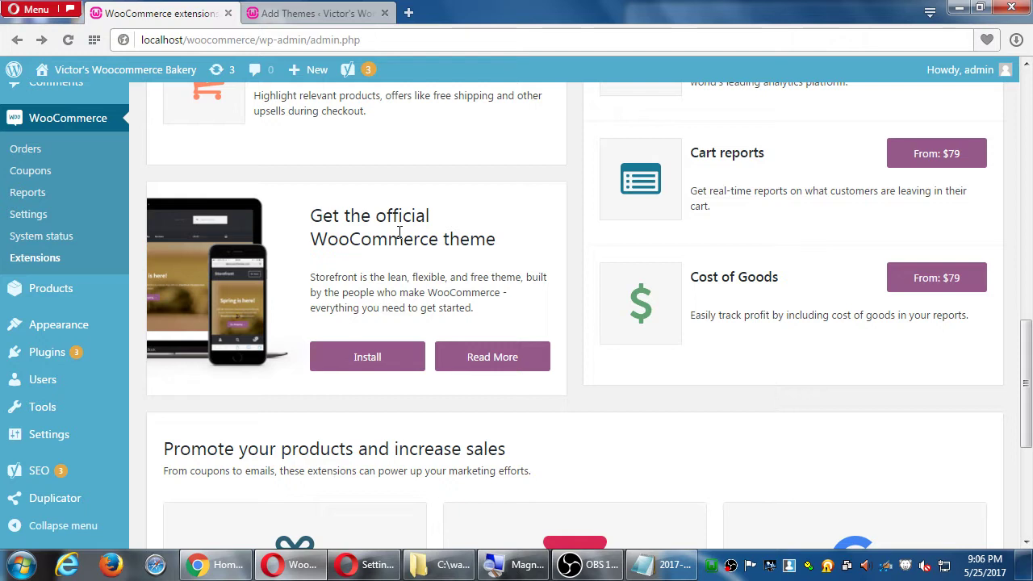
# Search Appearance > Themes > Add New for 'storefront'
pyautogui.moveTo(80, 332)
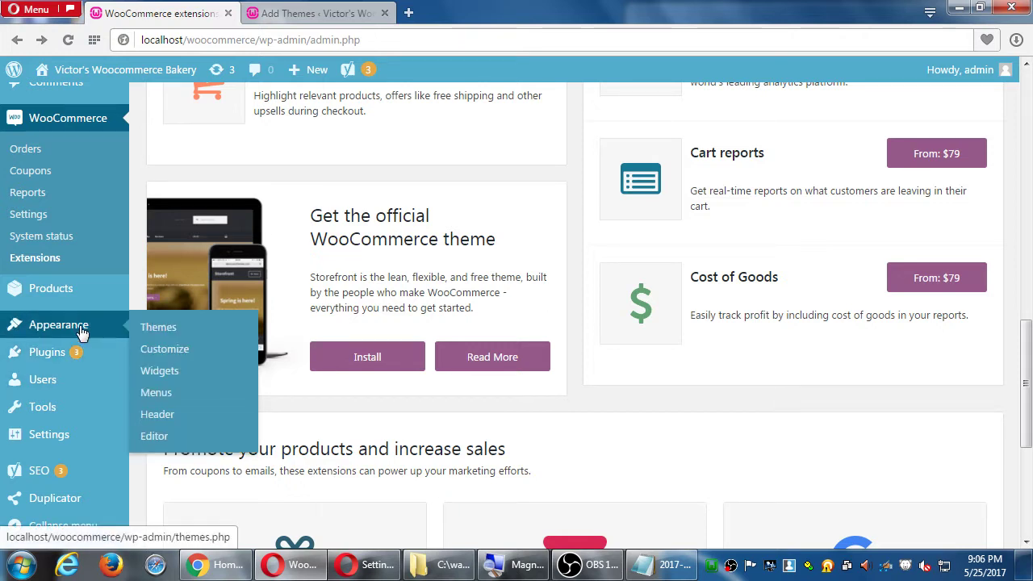
pyautogui.click(156, 331)
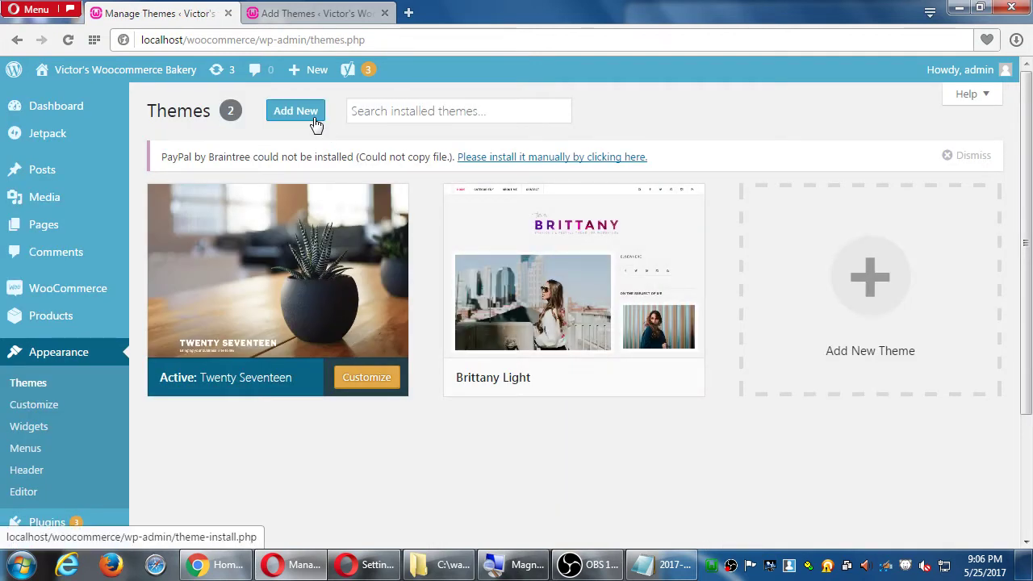
pyautogui.click(313, 117)
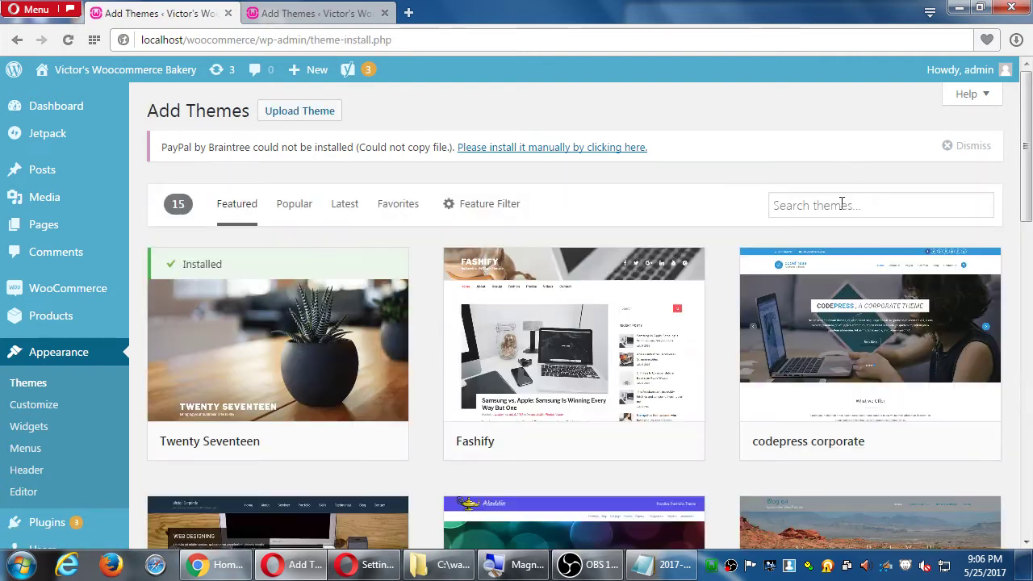
pyautogui.click(841, 205)
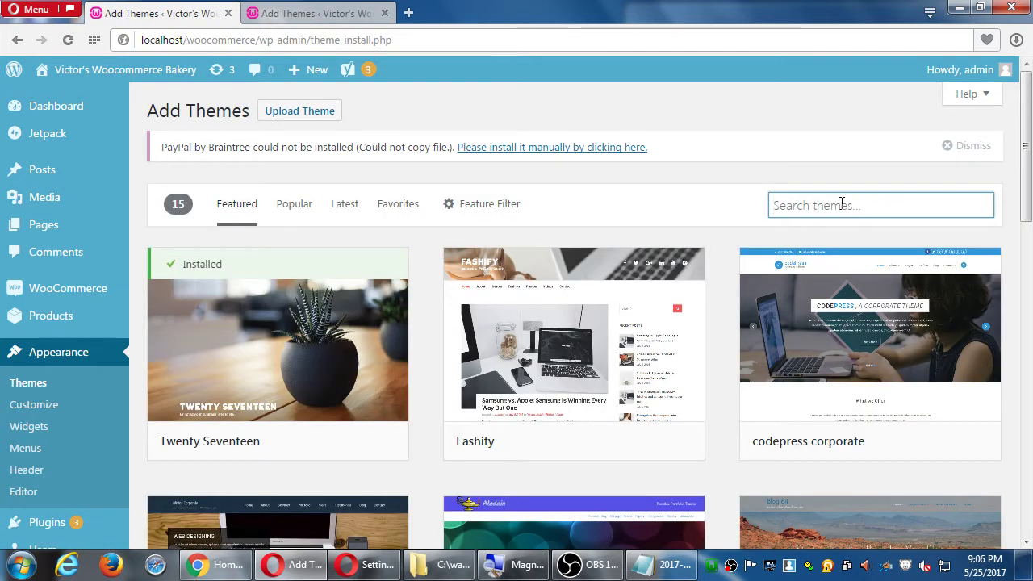
pyautogui.write('storefront')
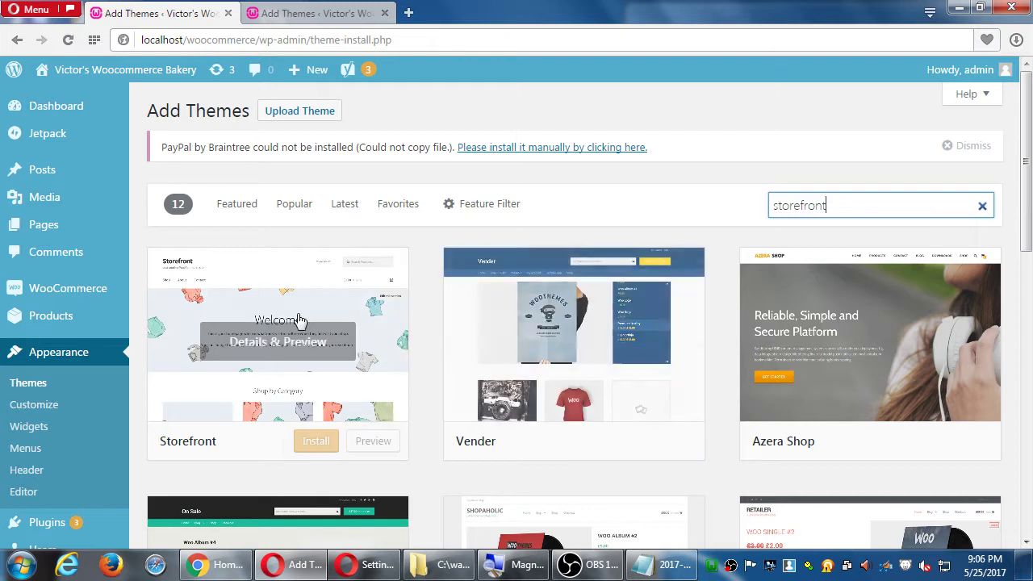
pyautogui.click(269, 345)
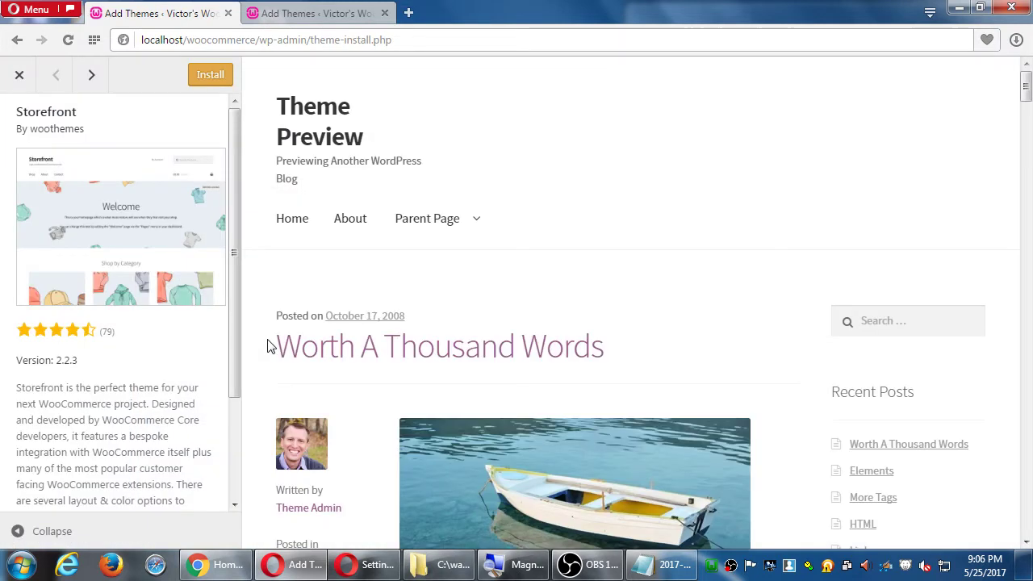
pyautogui.click(19, 74)
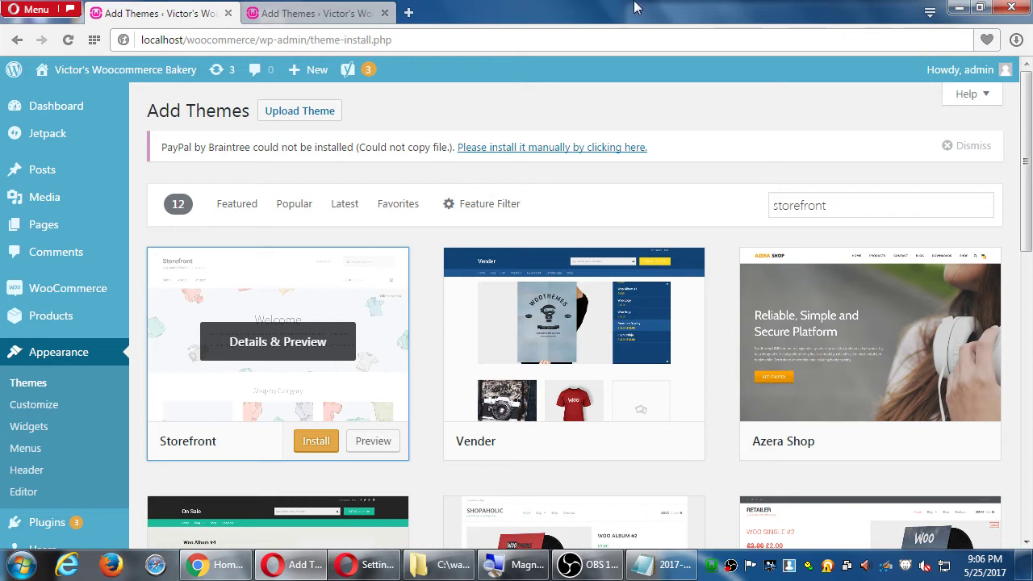
pyautogui.click(313, 333)
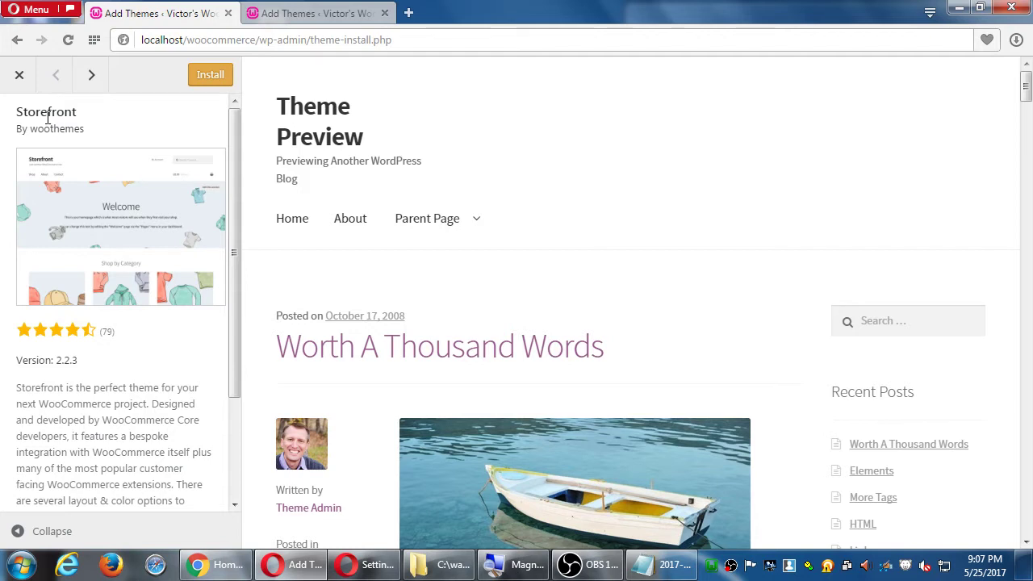
pyautogui.click(19, 74)
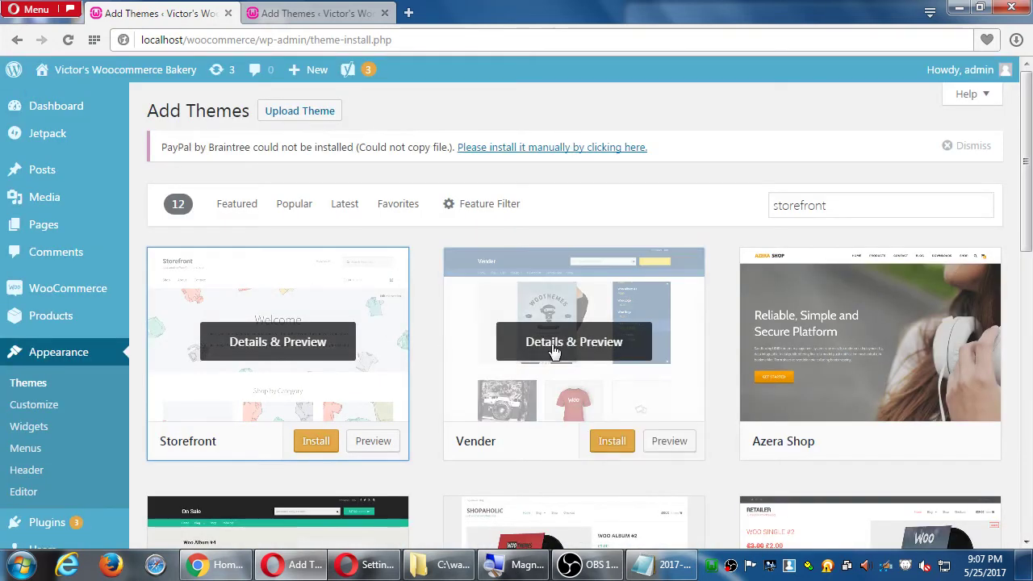
pyautogui.click(555, 349)
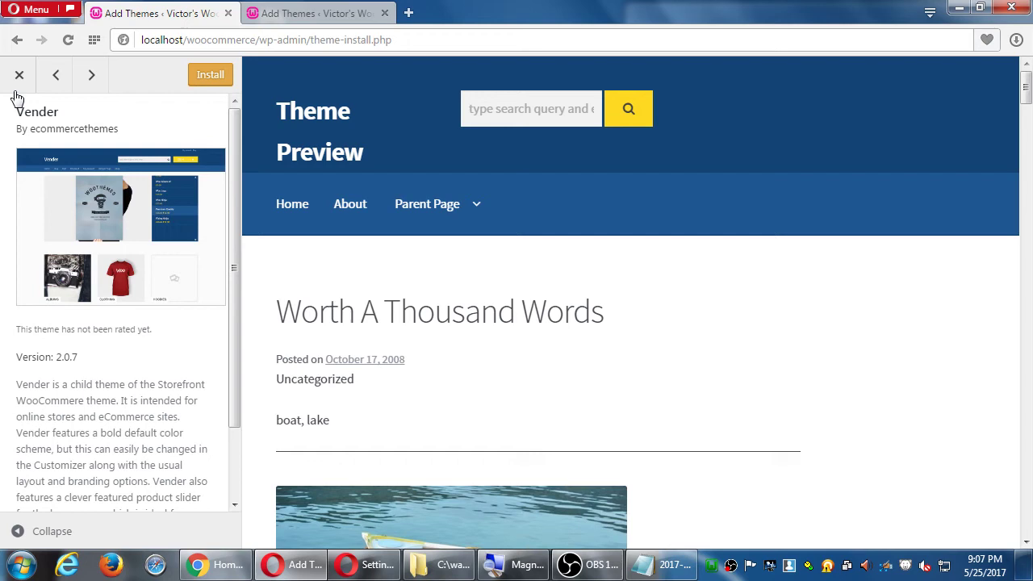
pyautogui.click(19, 74)
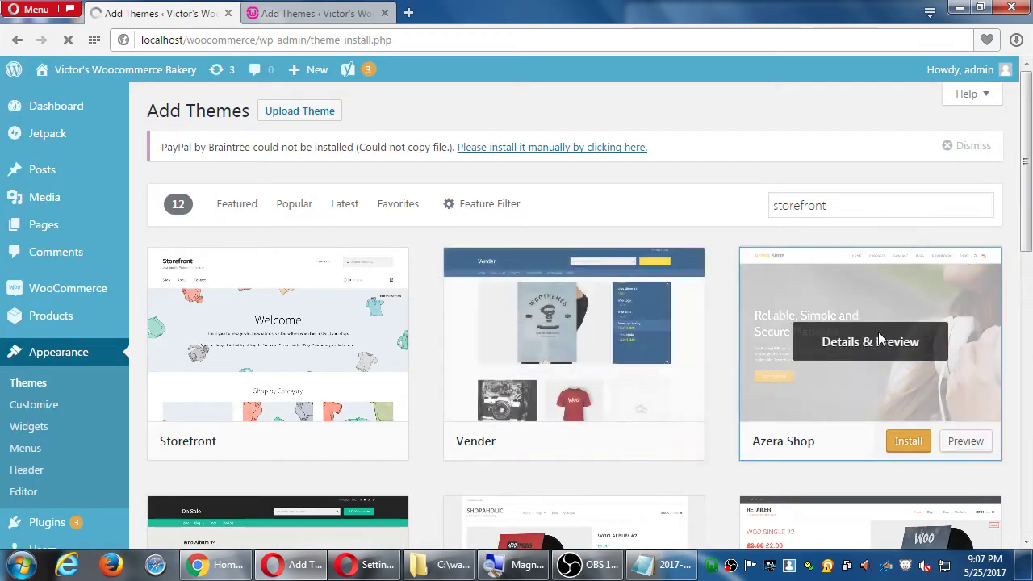
pyautogui.click(879, 336)
pyautogui.click(20, 74)
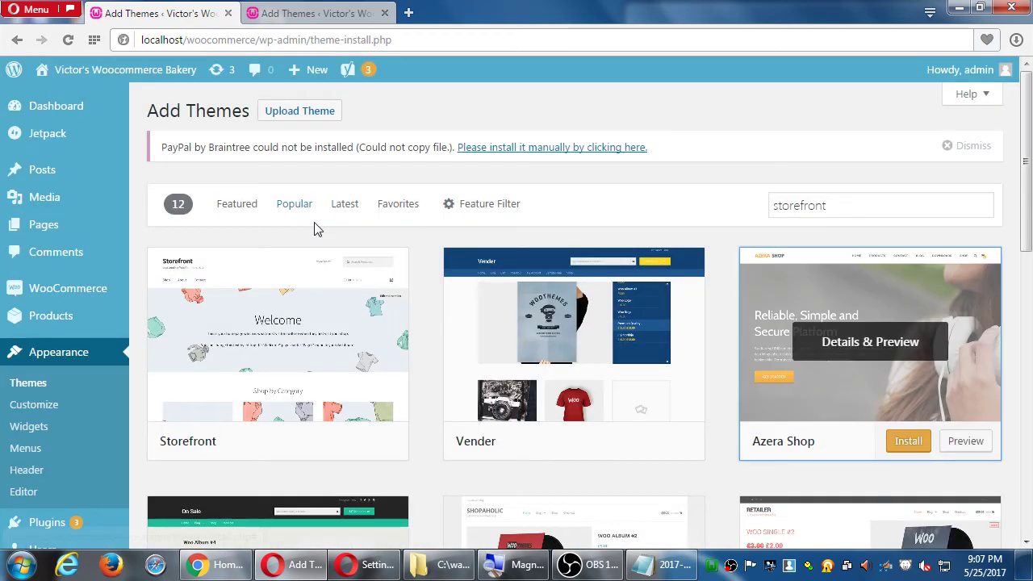
pyautogui.scroll(-2, 422, 272)
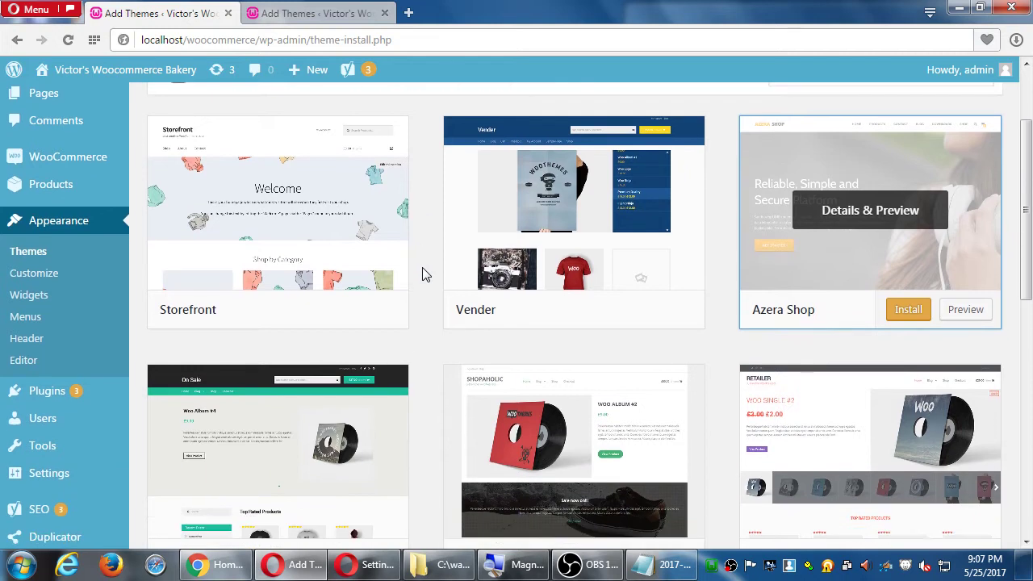
pyautogui.scroll(-3, 422, 272)
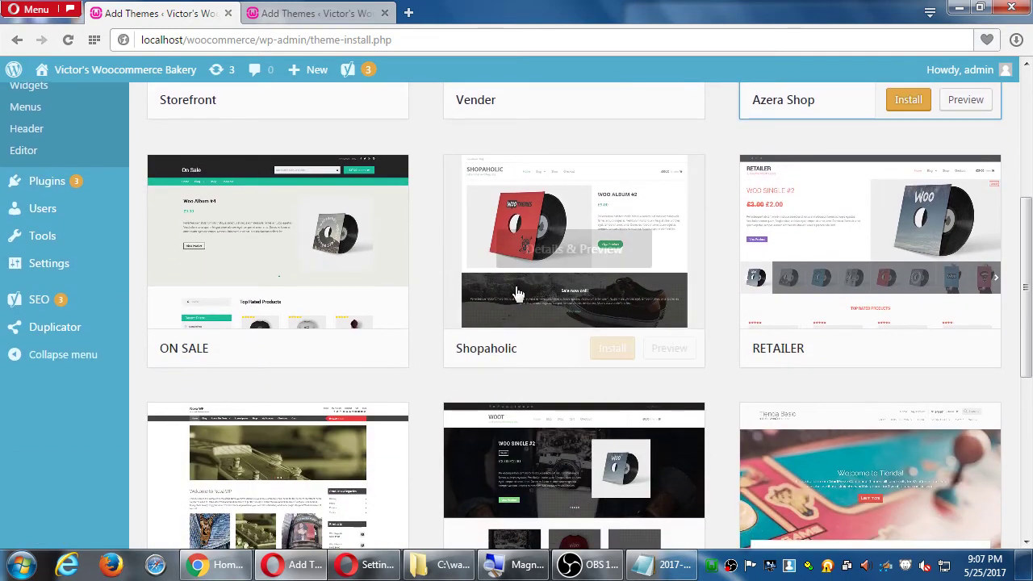
pyautogui.click(547, 248)
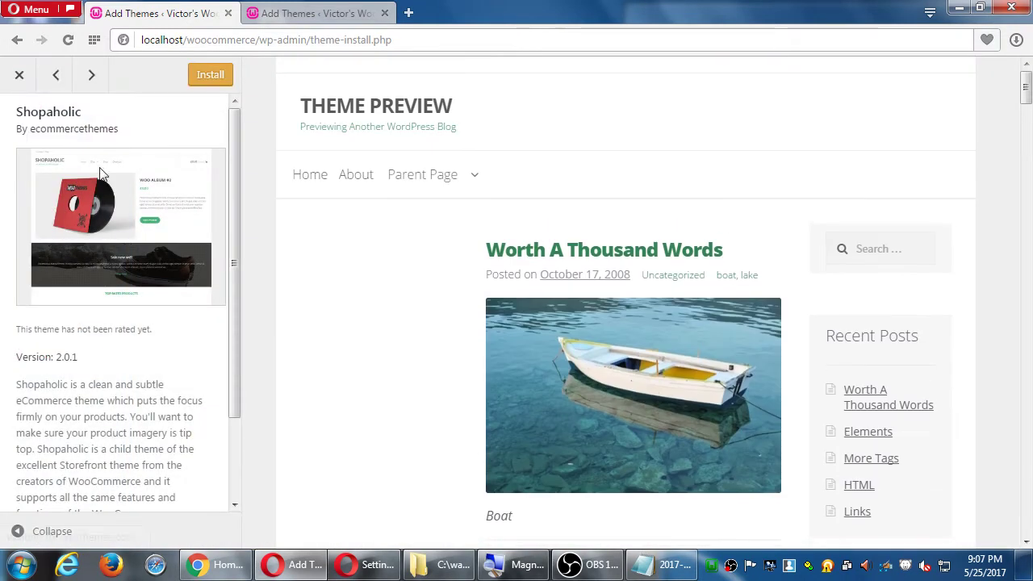
pyautogui.click(19, 75)
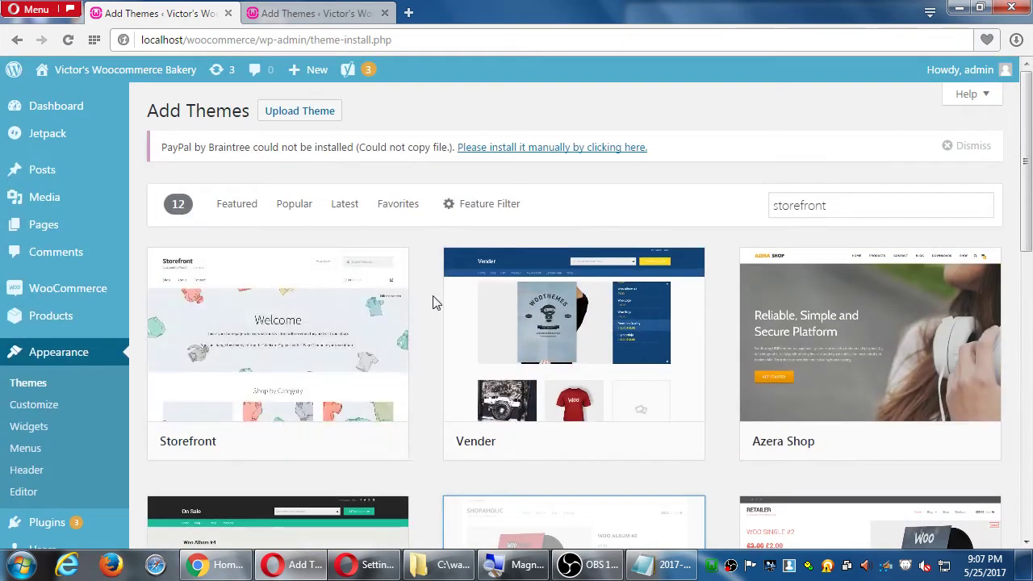
pyautogui.moveTo(351, 301)
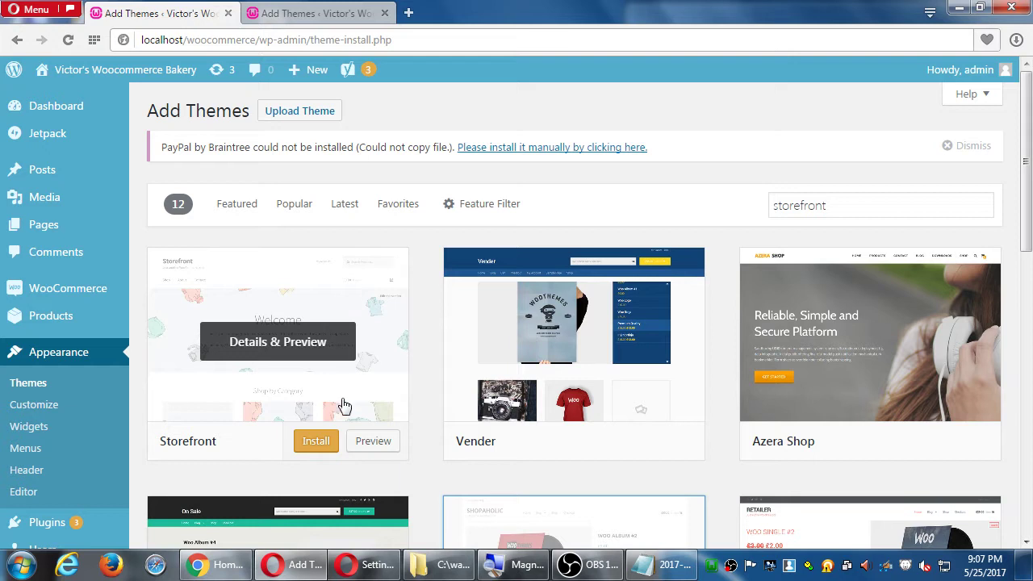
# Install the Storefront theme from its card and activate it
pyautogui.click(319, 442)
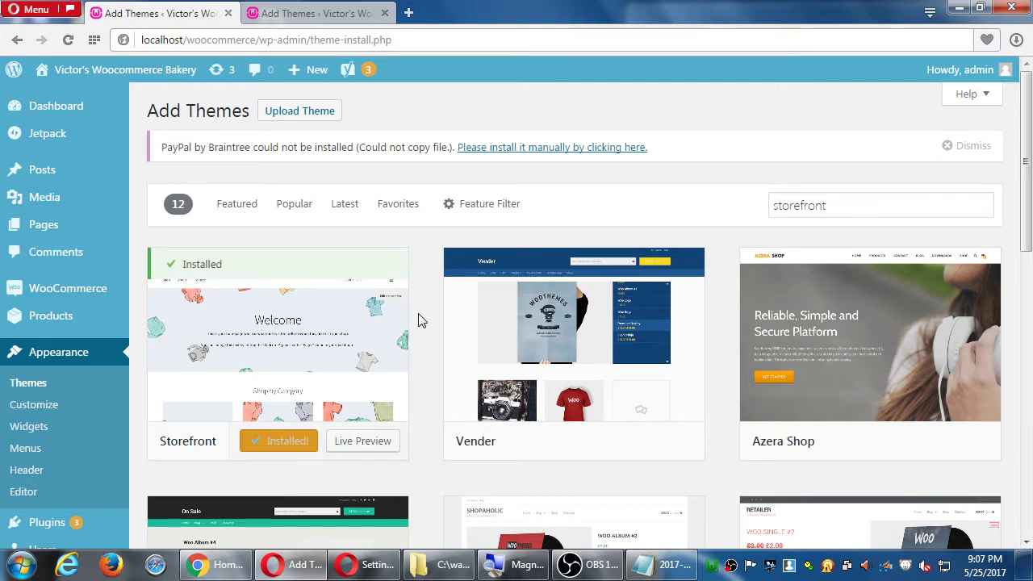
pyautogui.click(296, 440)
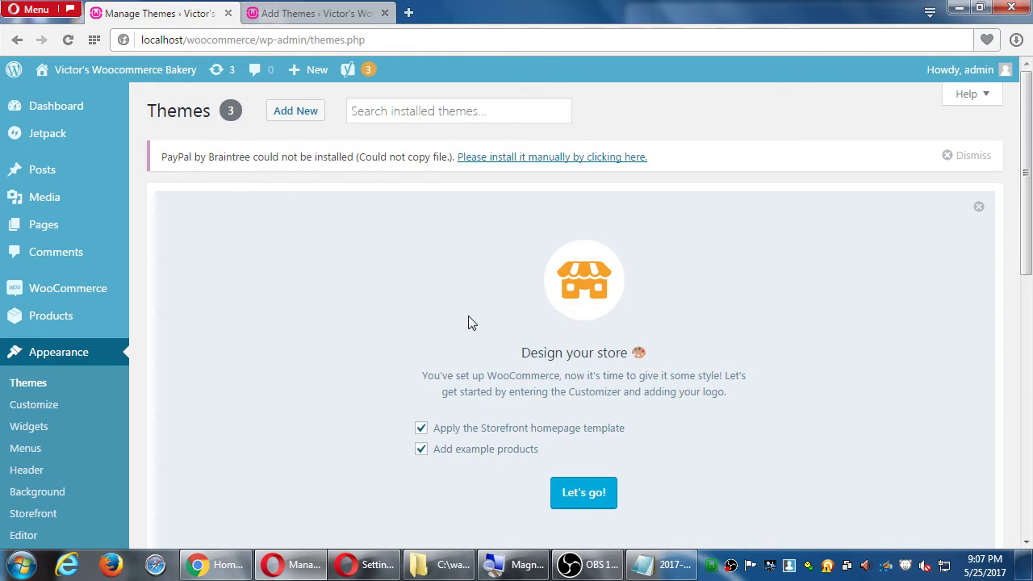
pyautogui.scroll(-3, 436, 288)
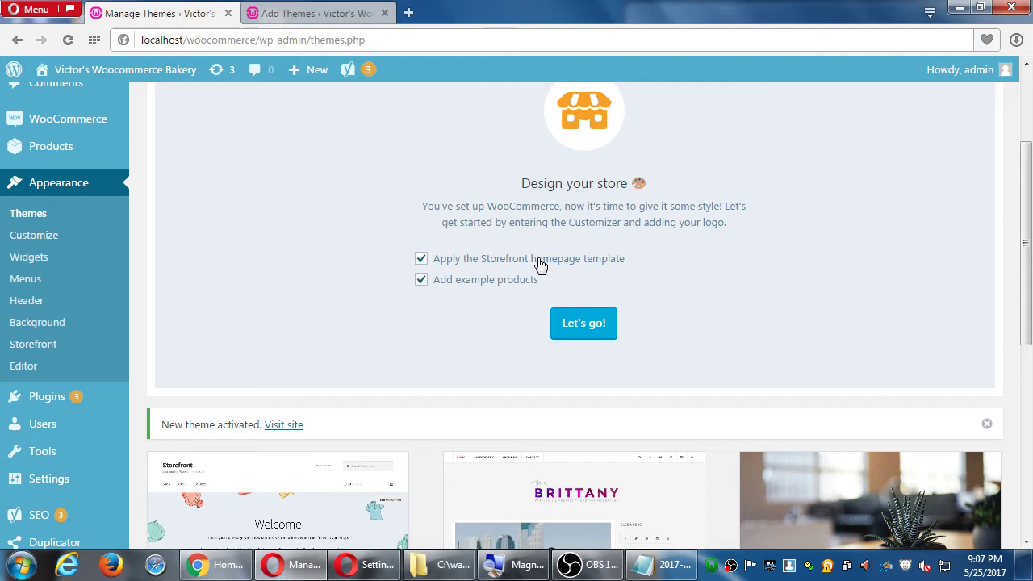
pyautogui.scroll(2, 390, 307)
pyautogui.scroll(1, 390, 308)
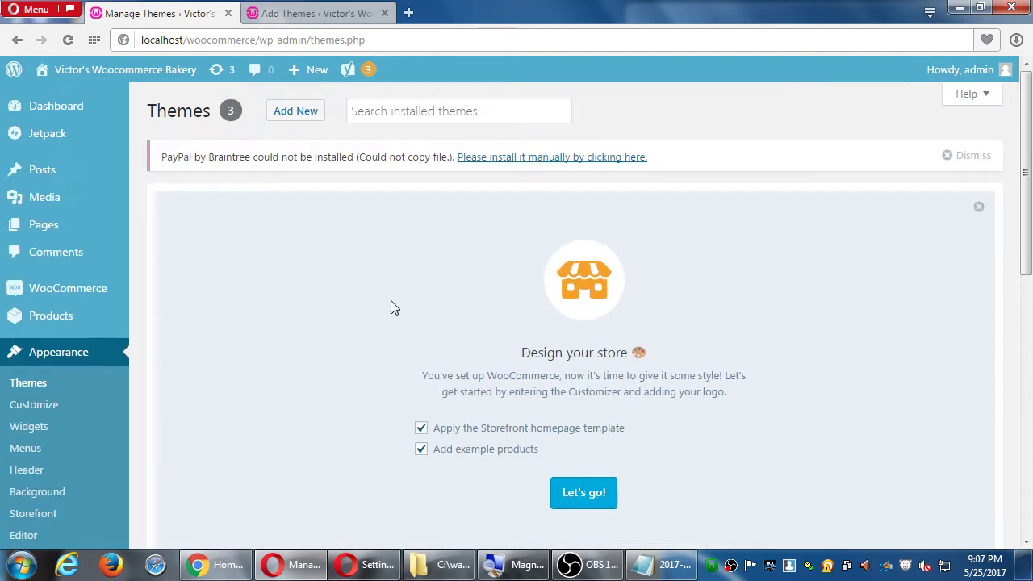
pyautogui.scroll(-7, 391, 307)
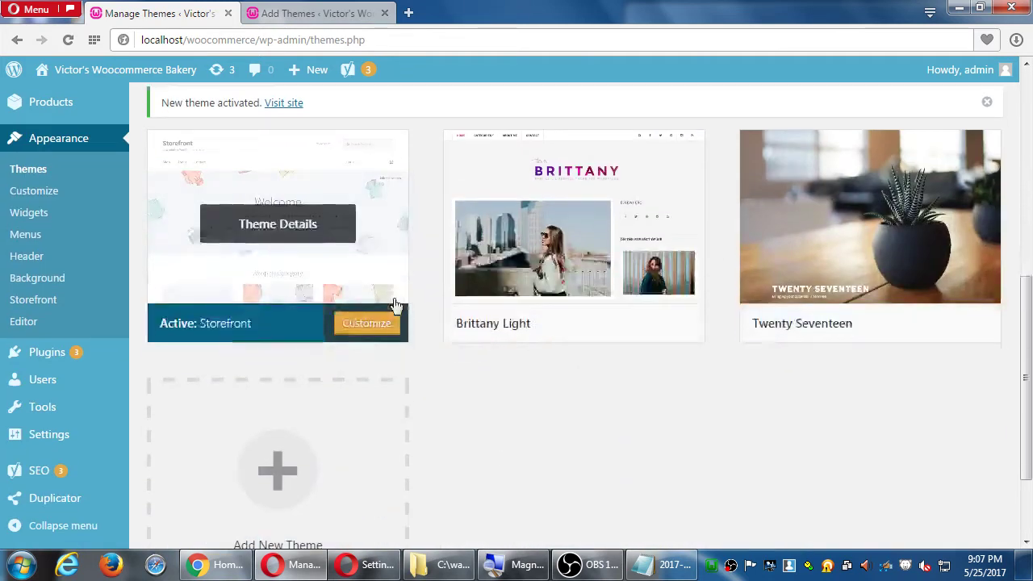
pyautogui.scroll(7, 398, 302)
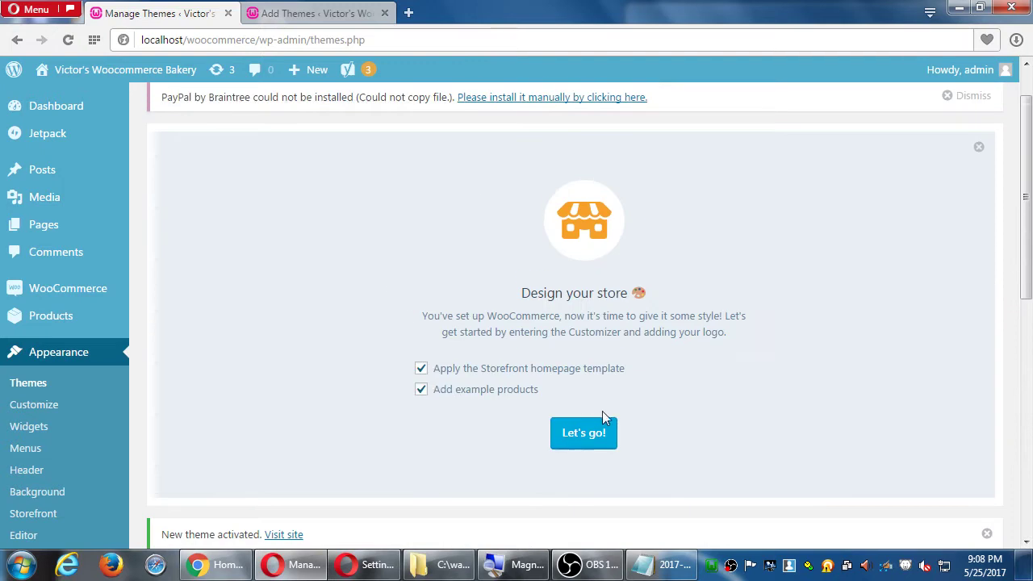
pyautogui.scroll(1, 577, 436)
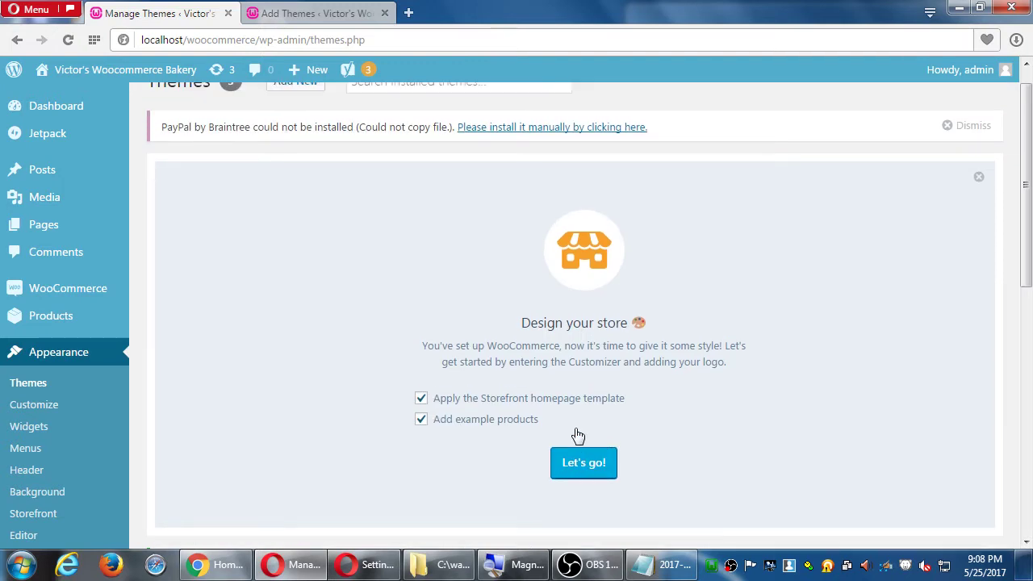
# Launch the Storefront design Customizer, skip the tour, and scroll the homepage preview's calendar widgets
pyautogui.click(603, 499)
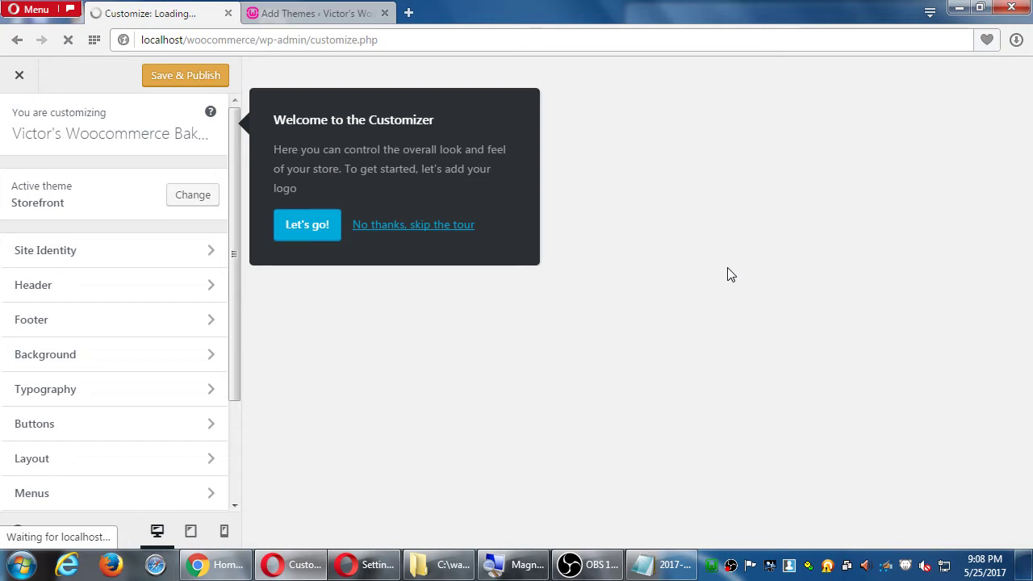
pyautogui.click(401, 225)
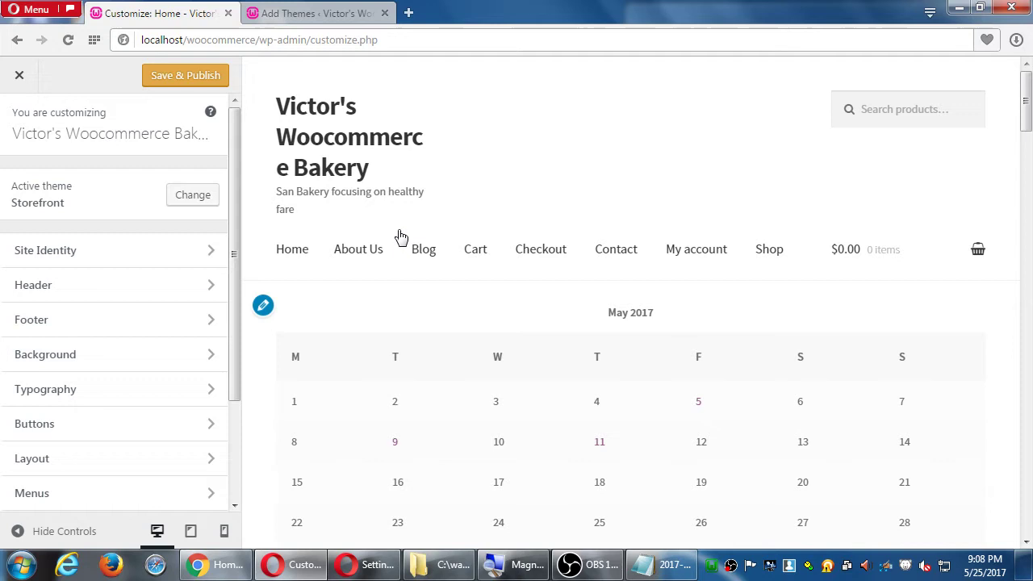
pyautogui.scroll(-3, 121, 309)
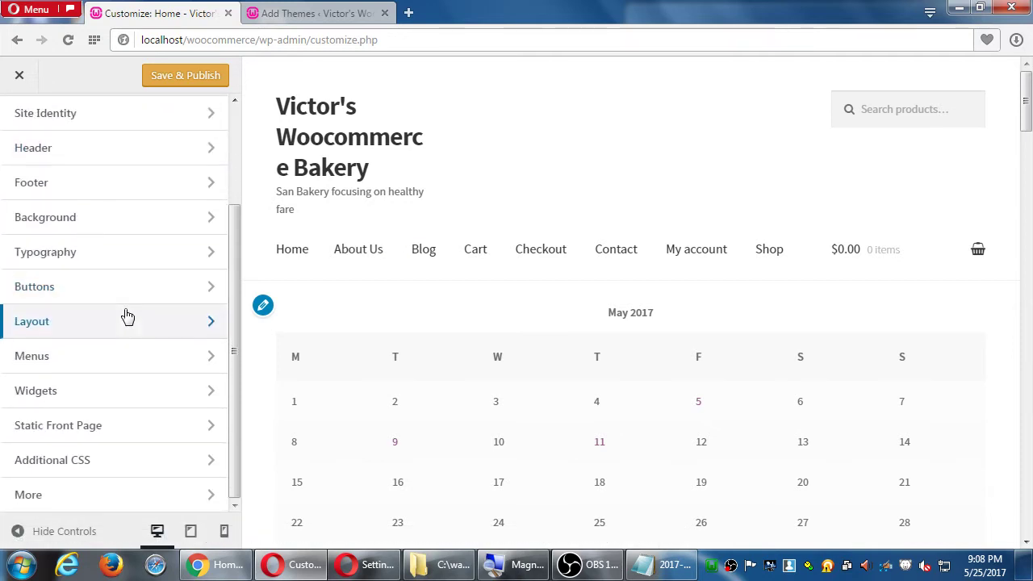
pyautogui.scroll(-5, 447, 328)
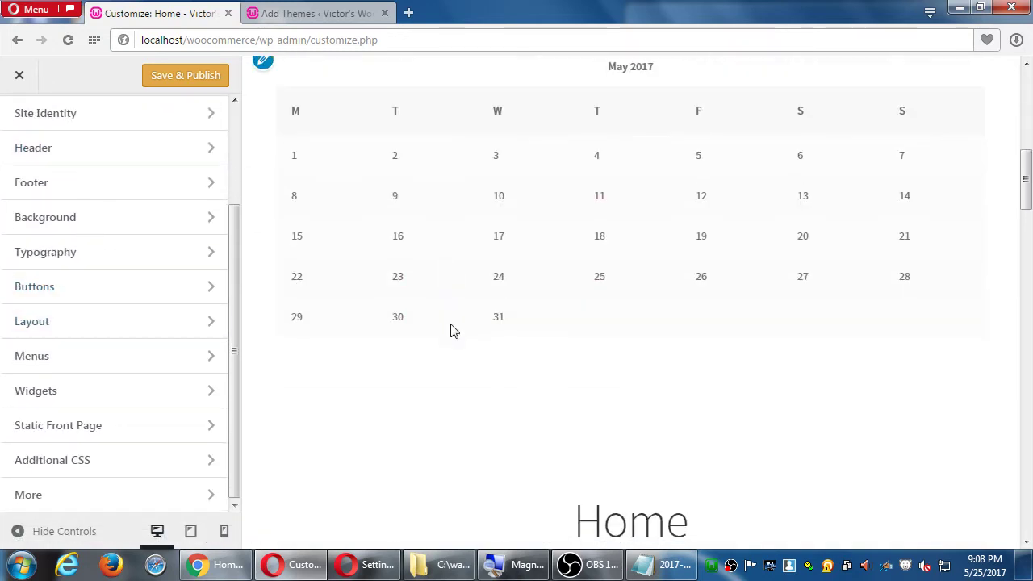
pyautogui.scroll(-8, 450, 331)
pyautogui.scroll(11, 484, 379)
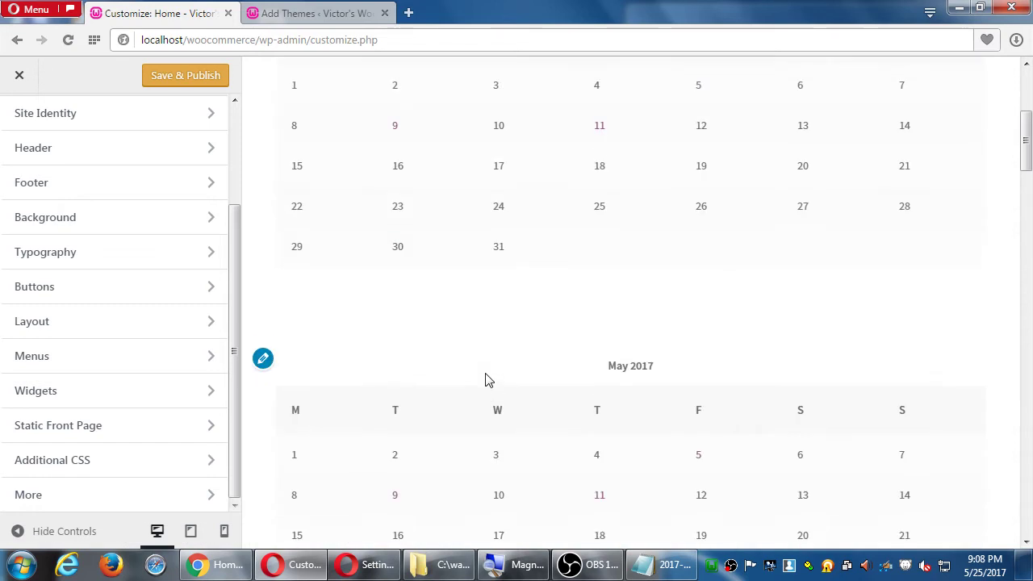
pyautogui.scroll(3, 485, 379)
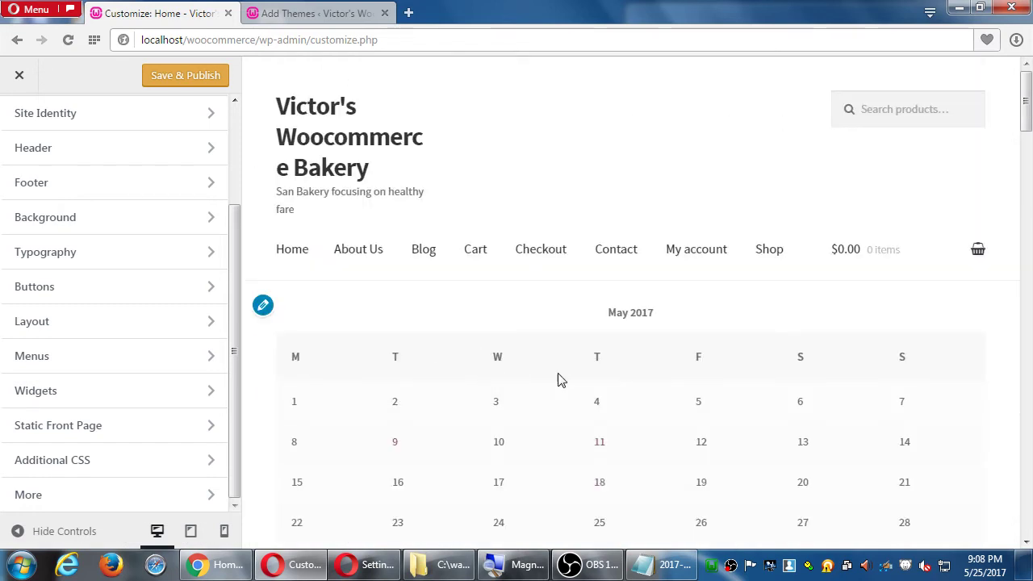
# Remove both Calendar widgets from the Below Header widget area
pyautogui.click(99, 396)
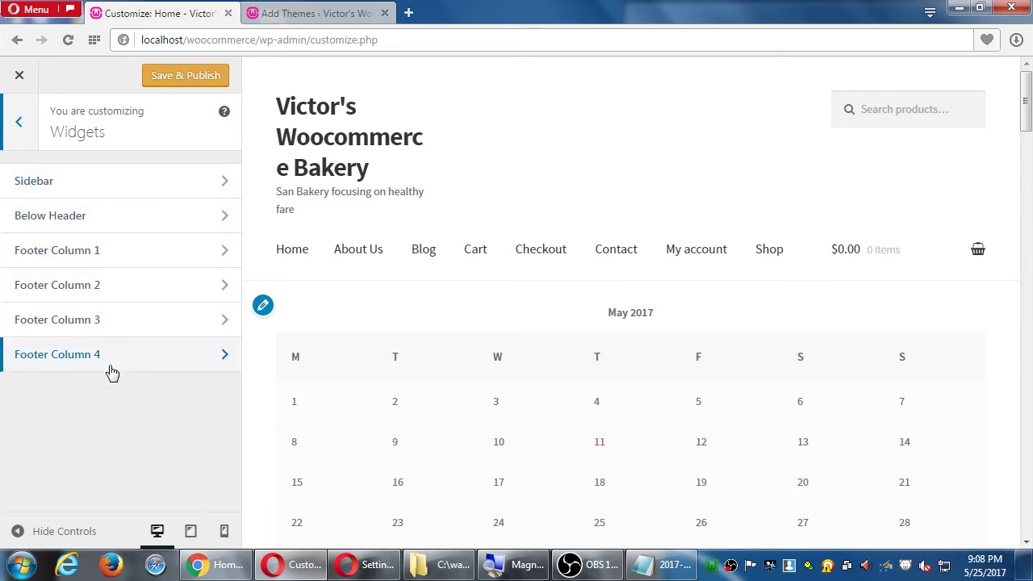
pyautogui.click(95, 218)
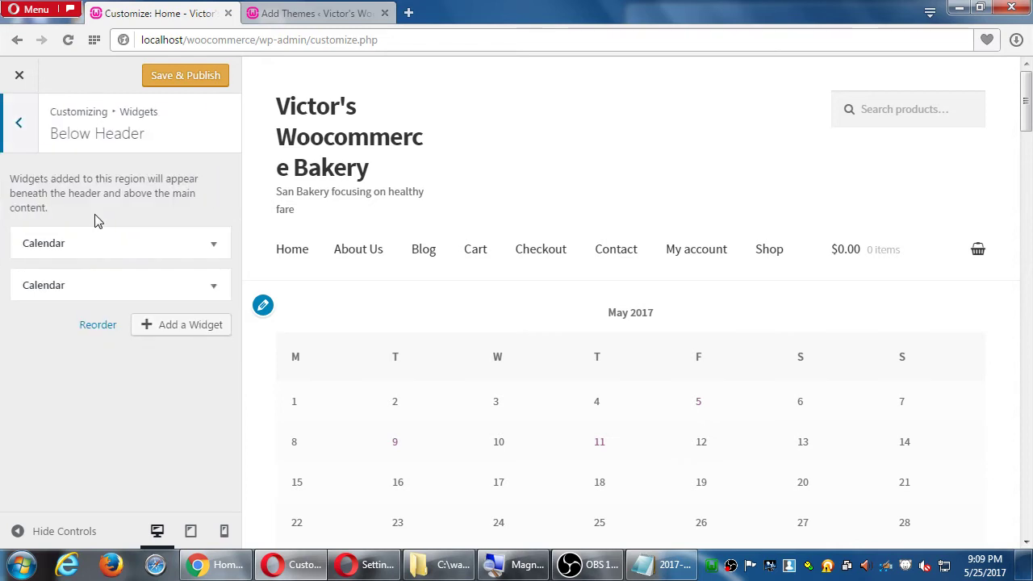
pyautogui.click(216, 247)
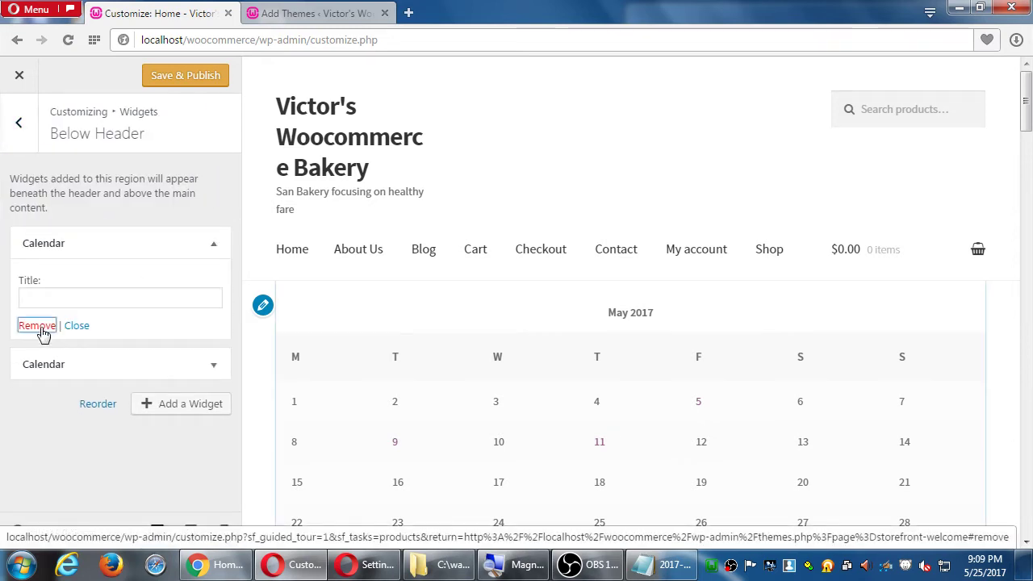
pyautogui.click(40, 326)
pyautogui.click(214, 243)
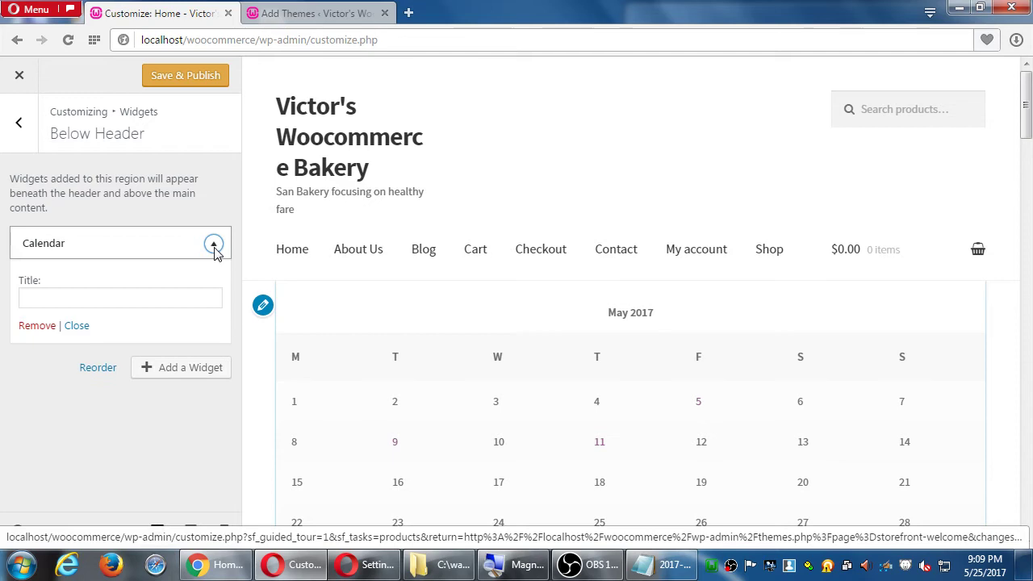
pyautogui.click(41, 327)
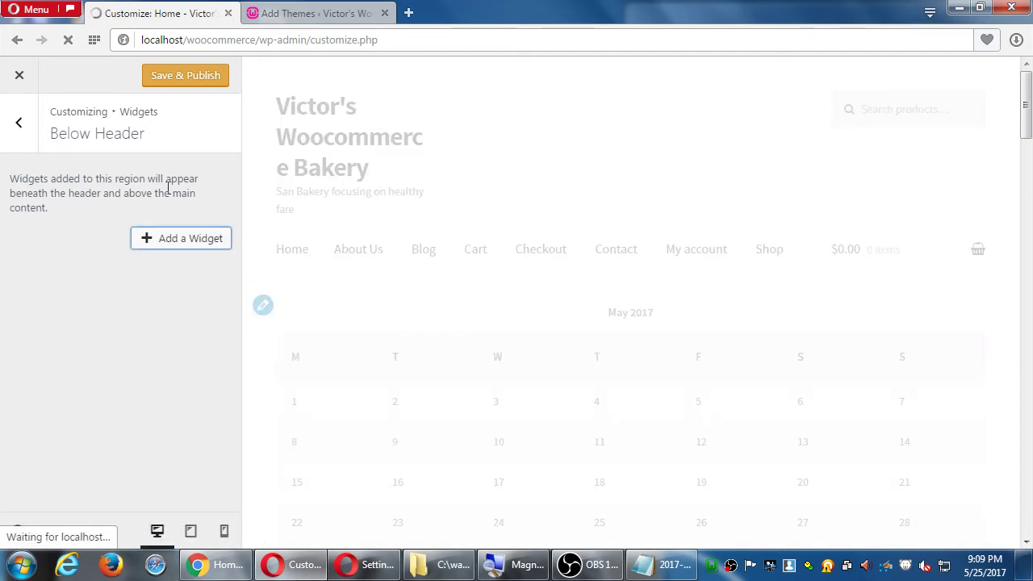
# Save & Publish, then check the preview's new Shop by Category and New In sections
pyautogui.click(186, 77)
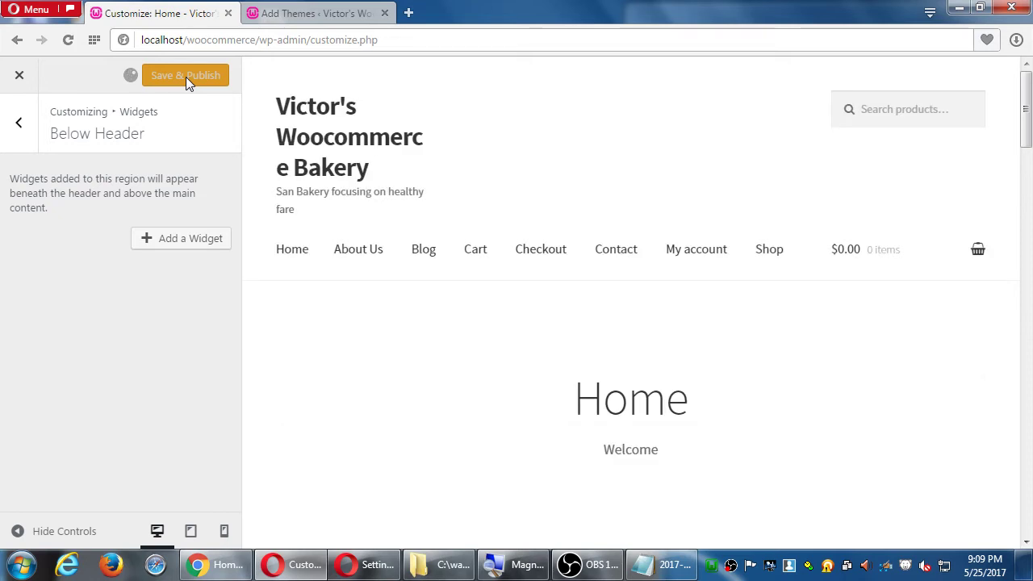
pyautogui.scroll(-4, 313, 272)
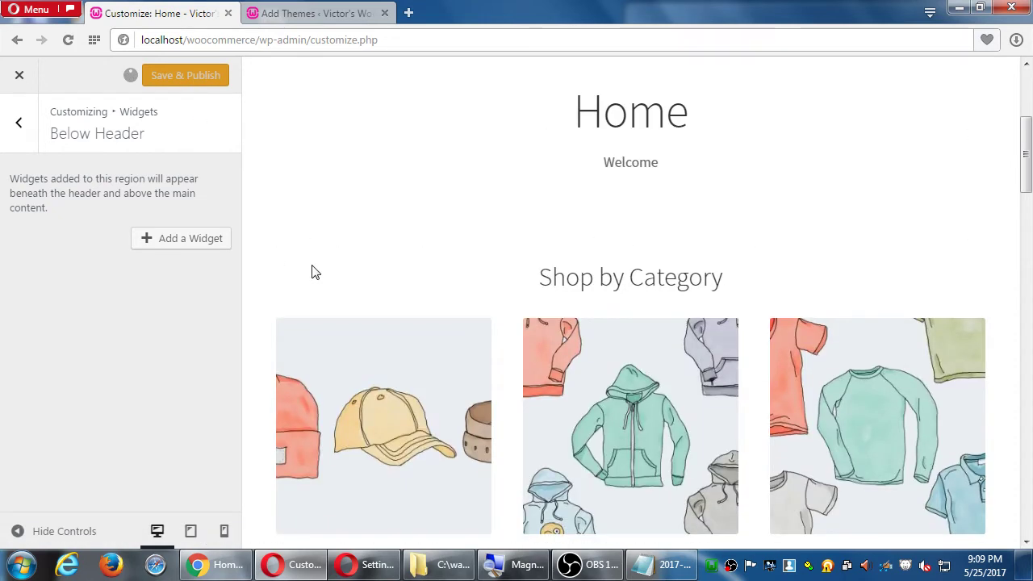
pyautogui.scroll(-2, 315, 272)
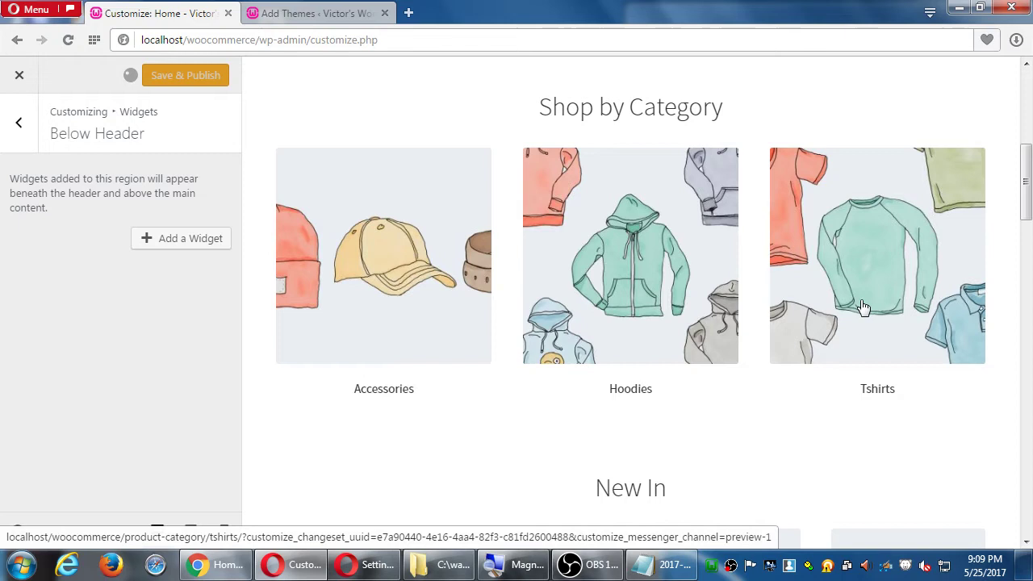
pyautogui.scroll(-6, 863, 306)
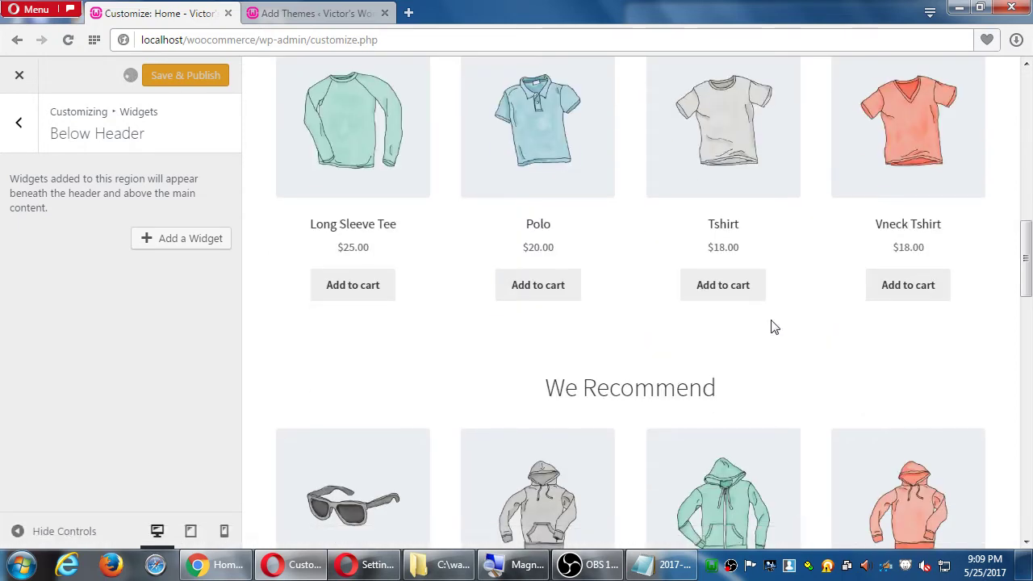
pyautogui.scroll(-2, 524, 364)
pyautogui.scroll(4, 428, 341)
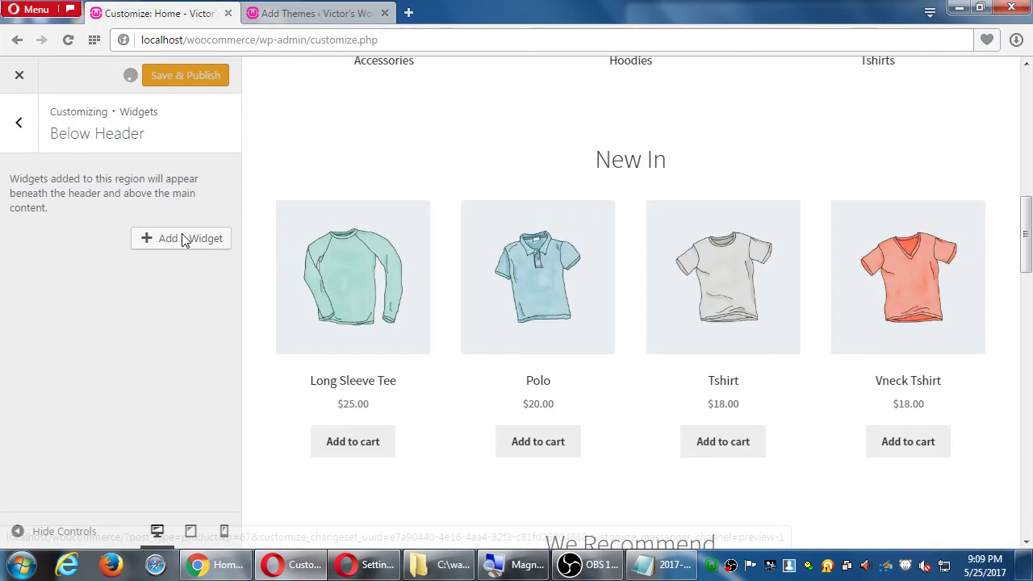
pyautogui.click(19, 122)
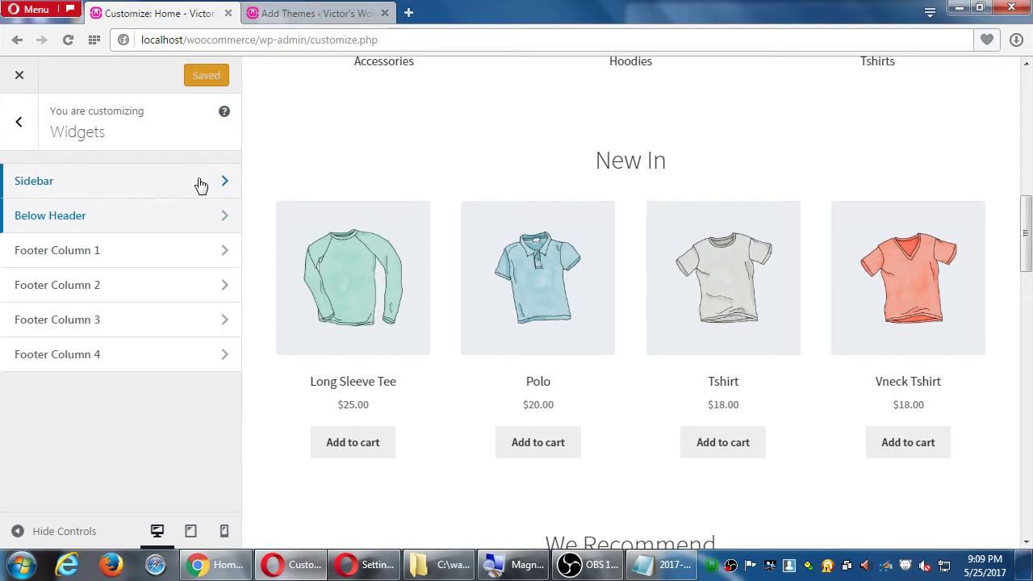
# Inspect the Sidebar widget area, then return to the main Customizer sections
pyautogui.click(200, 182)
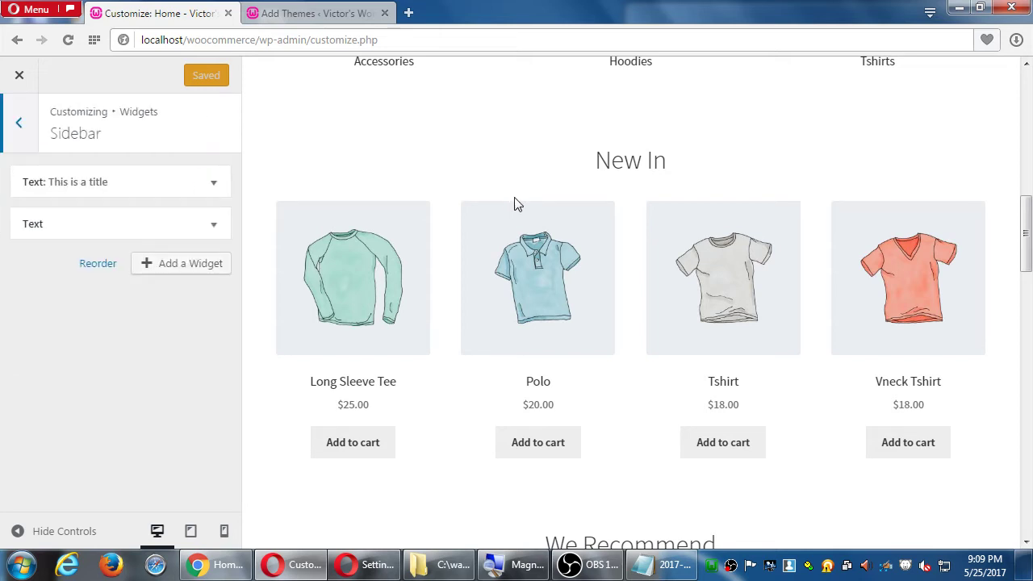
pyautogui.scroll(5, 510, 204)
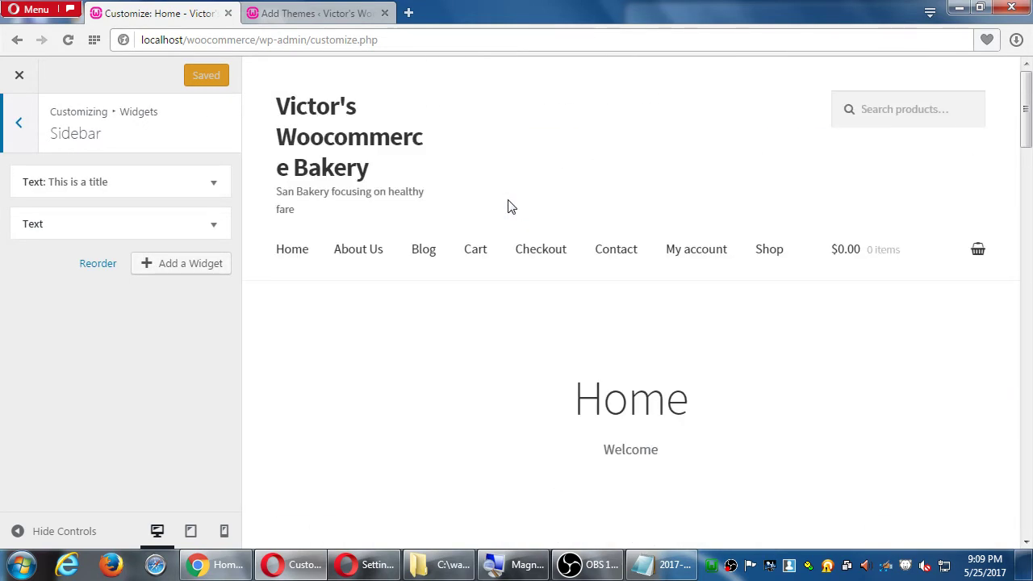
pyautogui.scroll(-6, 510, 204)
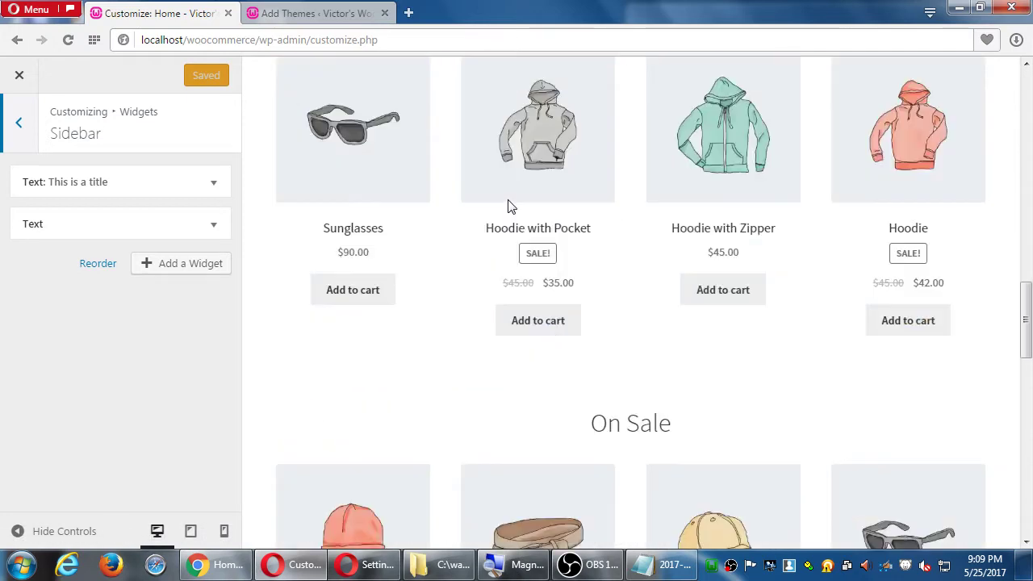
pyautogui.scroll(-5, 509, 206)
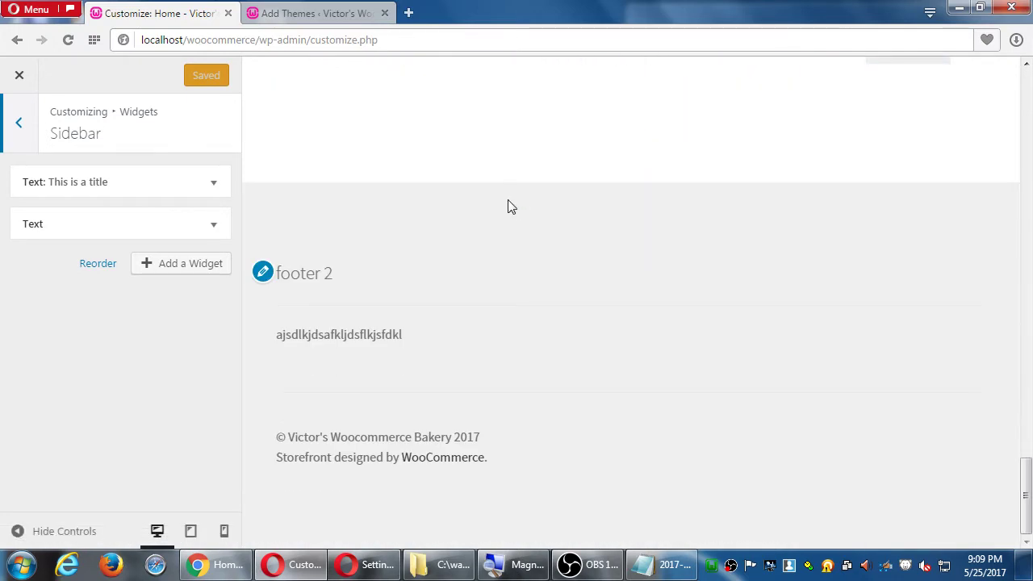
pyautogui.click(22, 126)
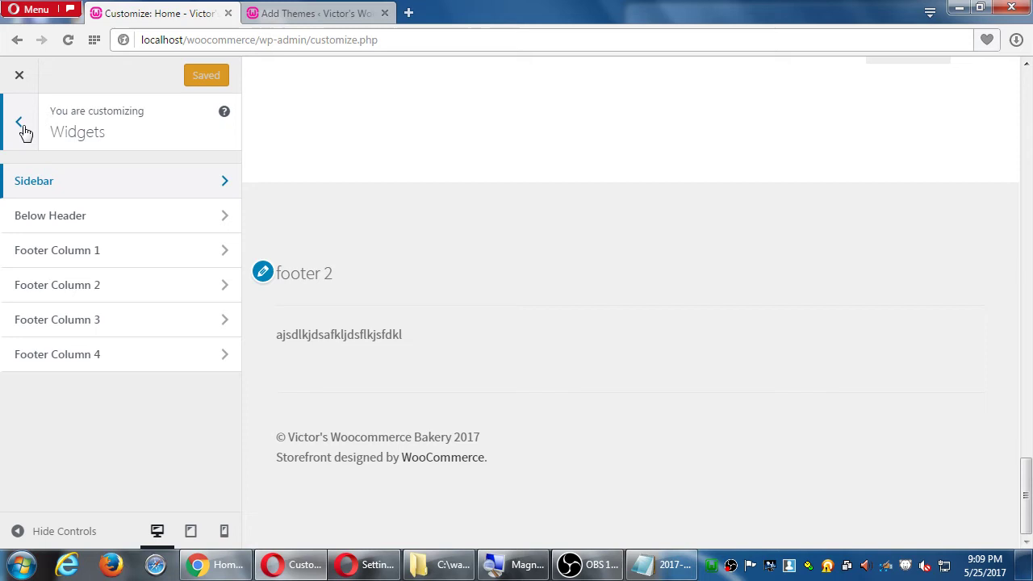
pyautogui.click(24, 129)
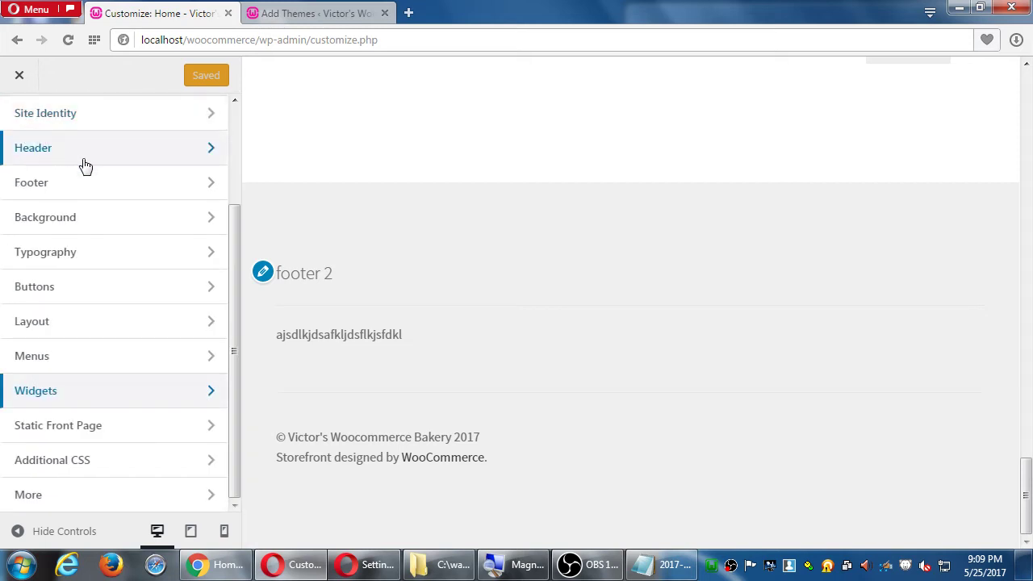
# View the More Storefront options section, then close the Customizer
pyautogui.click(193, 499)
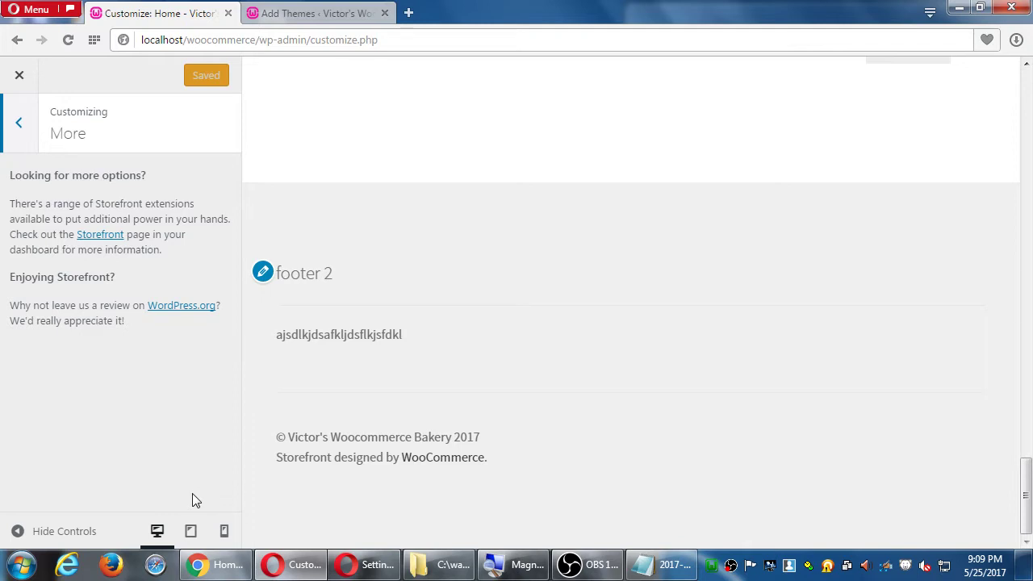
pyautogui.click(19, 122)
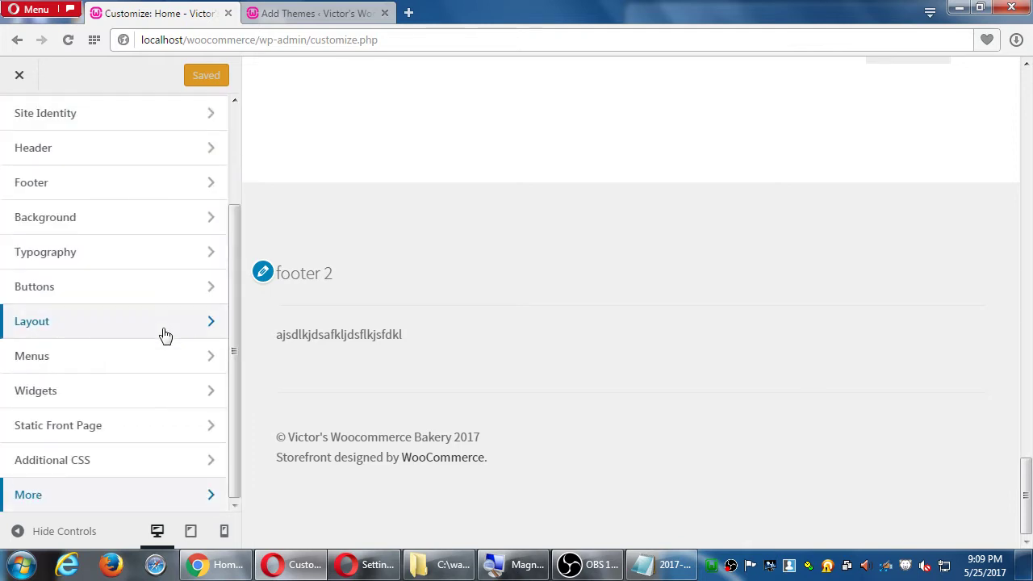
pyautogui.scroll(3, 162, 331)
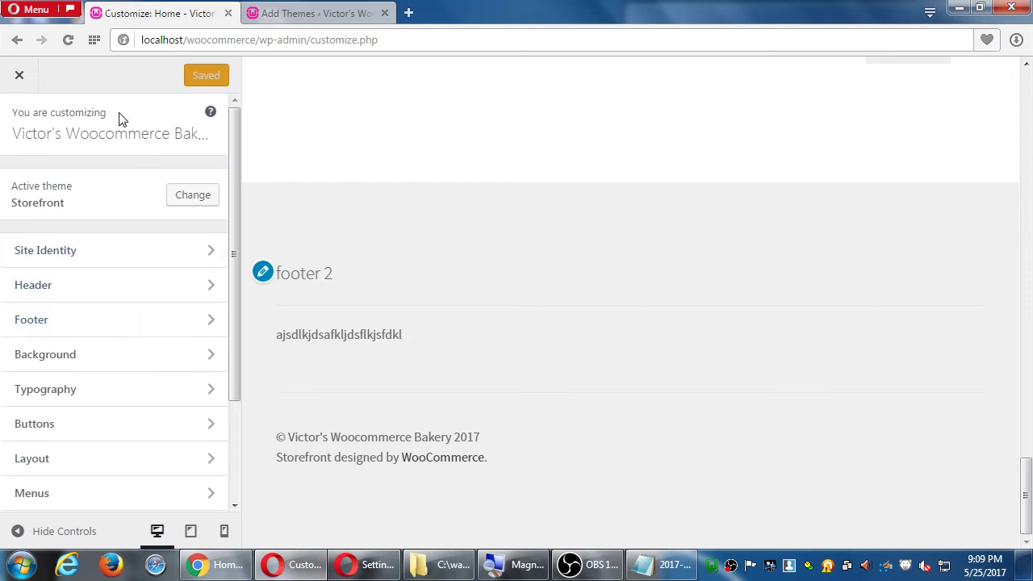
pyautogui.scroll(10, 410, 371)
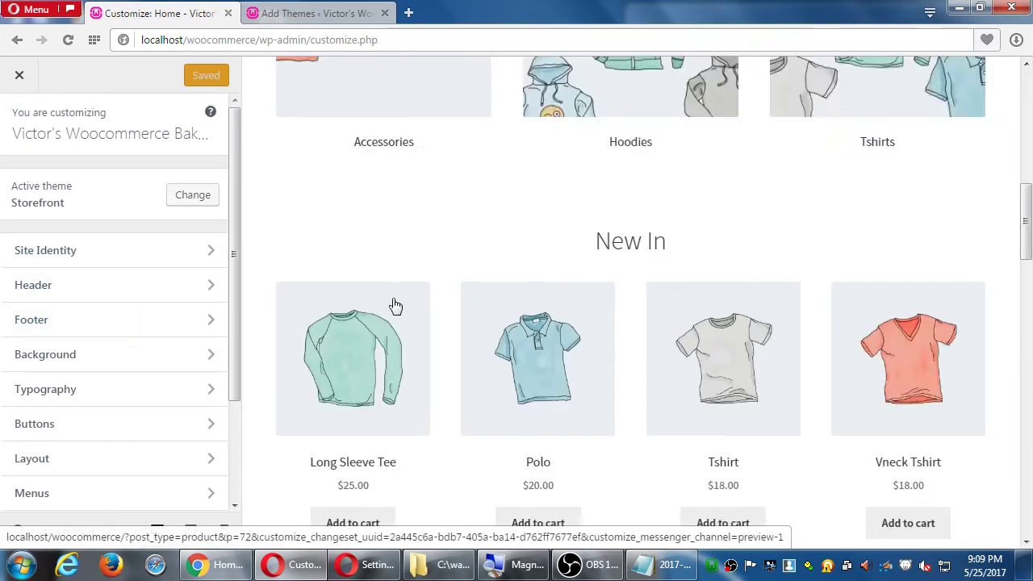
pyautogui.scroll(5, 394, 305)
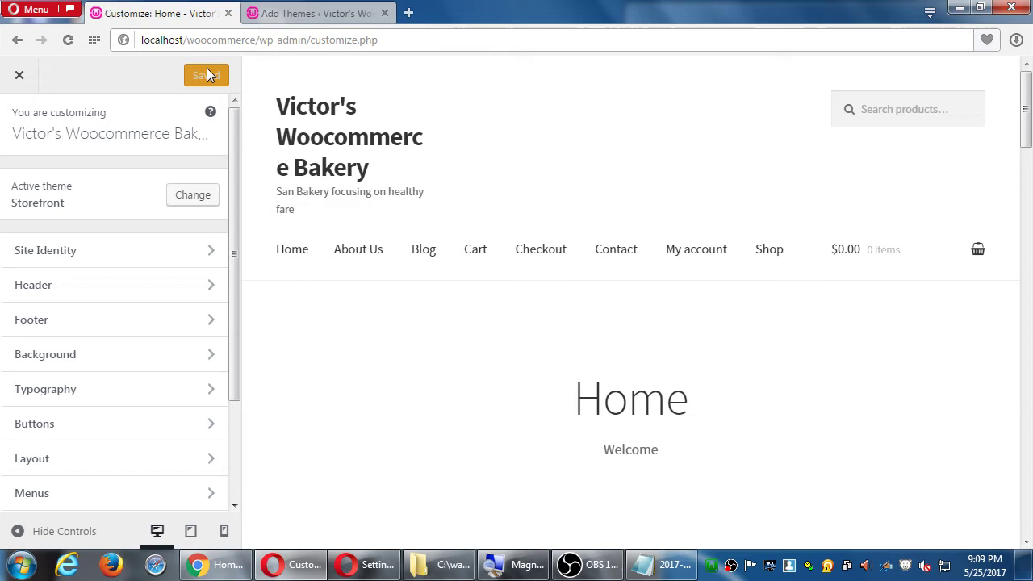
pyautogui.click(23, 78)
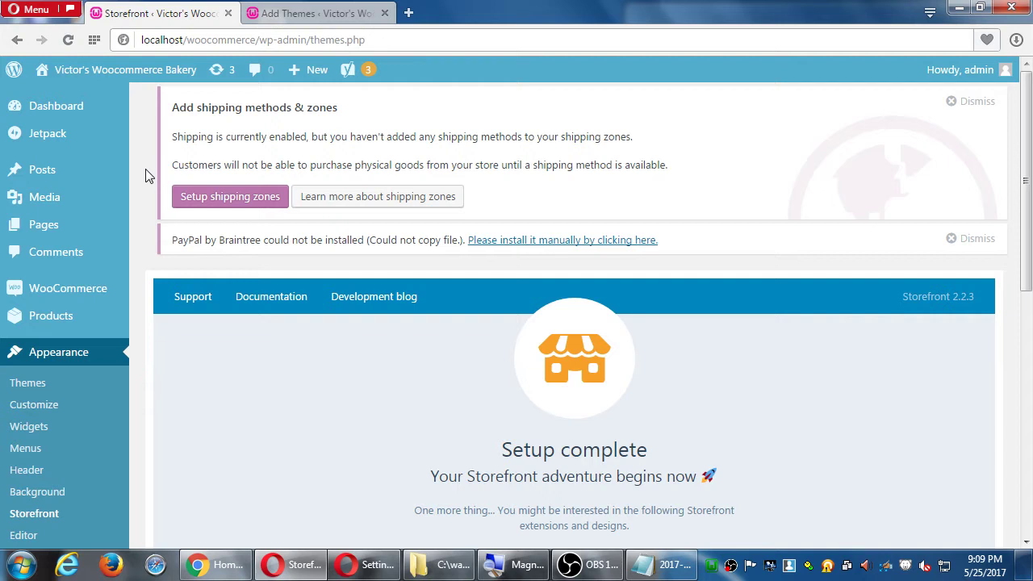
# Review the Storefront extension suggestions, then visit the public site from the admin-bar site name
pyautogui.scroll(-2, 145, 176)
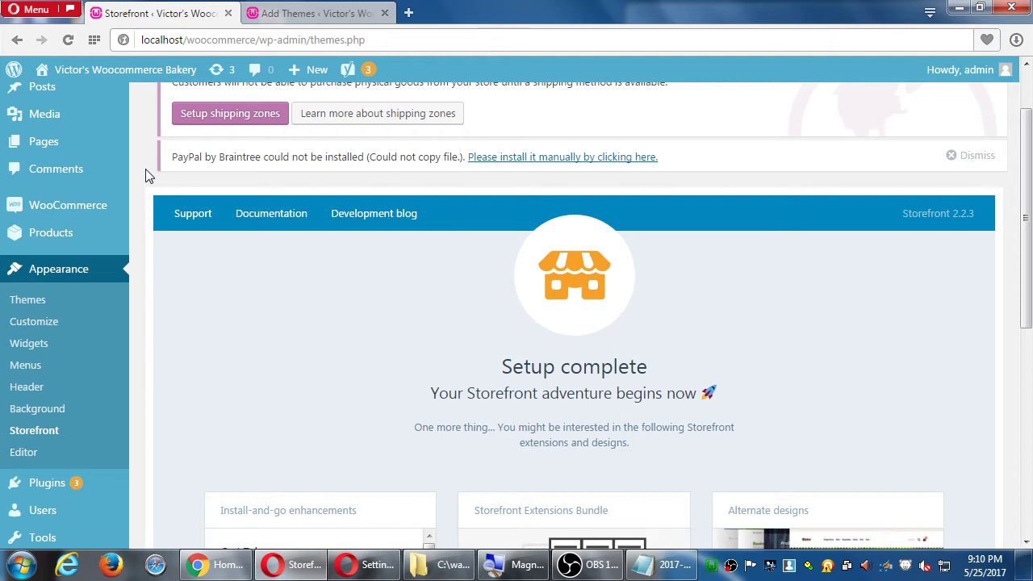
pyautogui.scroll(-3, 149, 176)
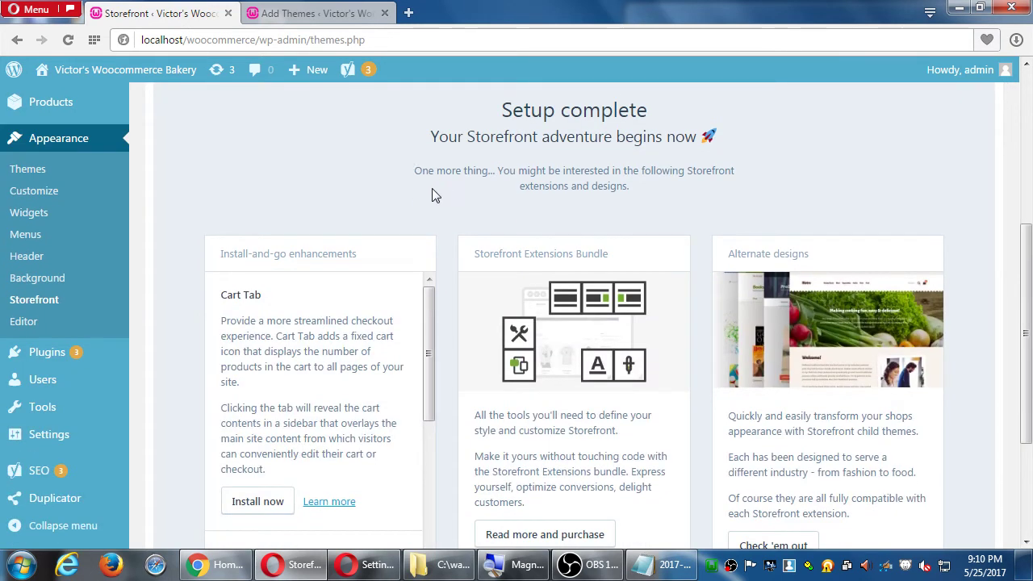
pyautogui.scroll(-1, 439, 181)
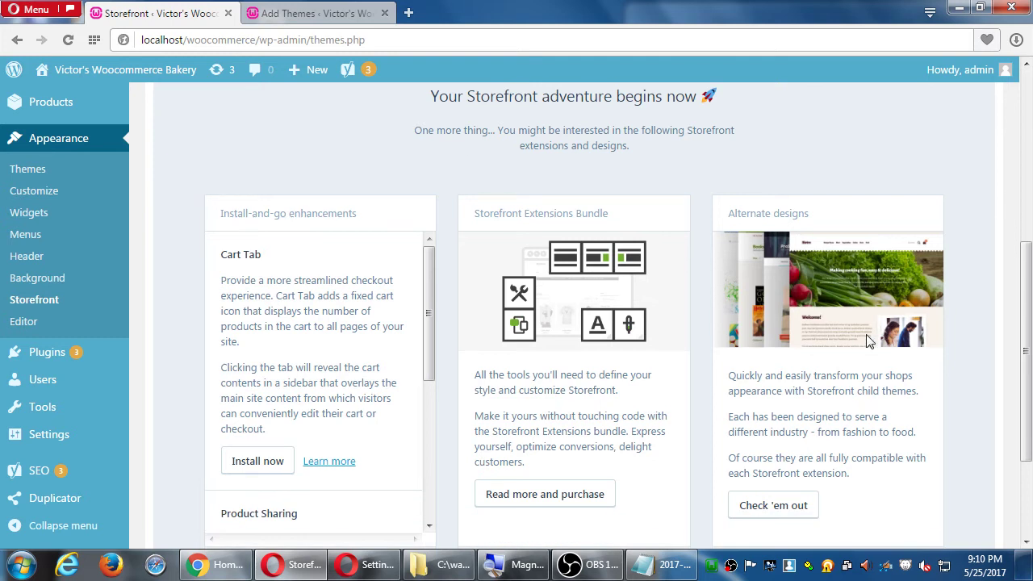
pyautogui.scroll(-2, 872, 334)
pyautogui.scroll(1, 874, 335)
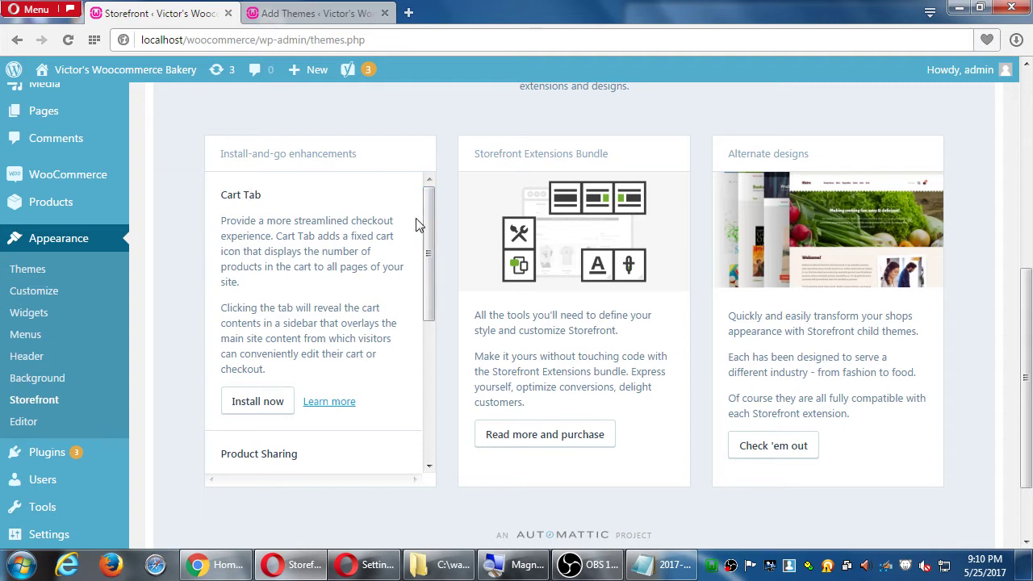
pyautogui.moveTo(429, 221); pyautogui.dragTo(428, 367)
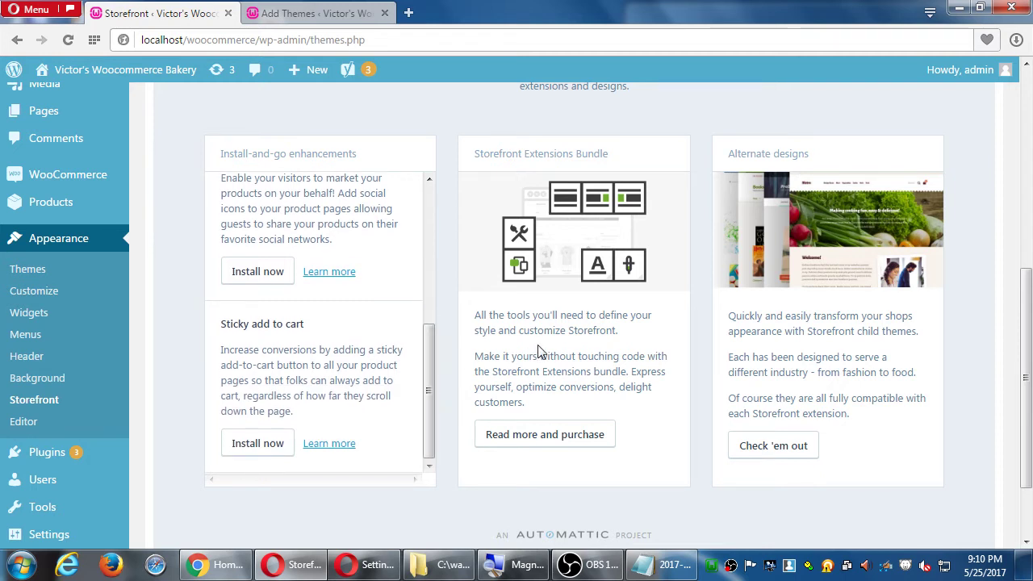
pyautogui.scroll(5, 539, 353)
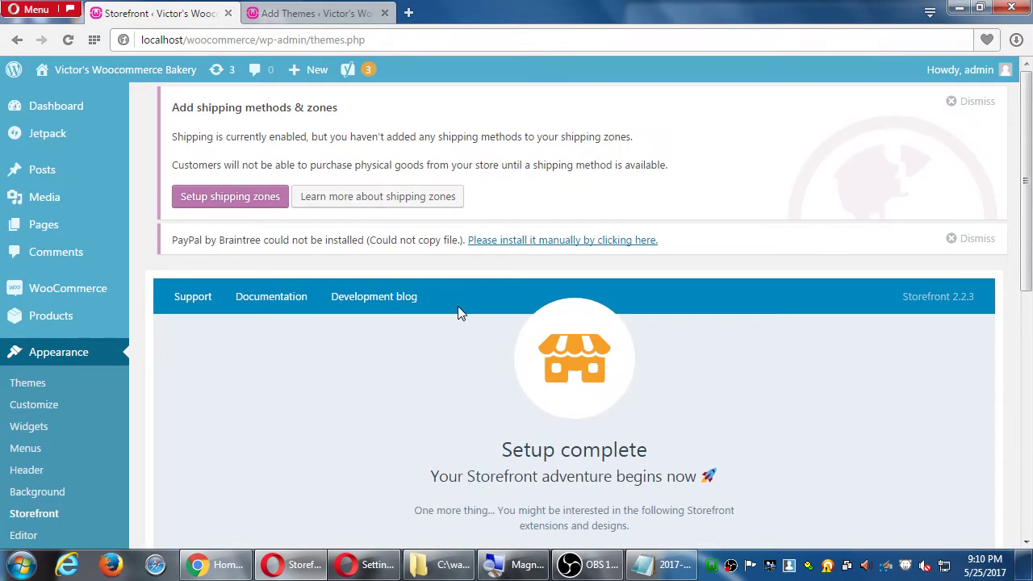
pyautogui.click(160, 73)
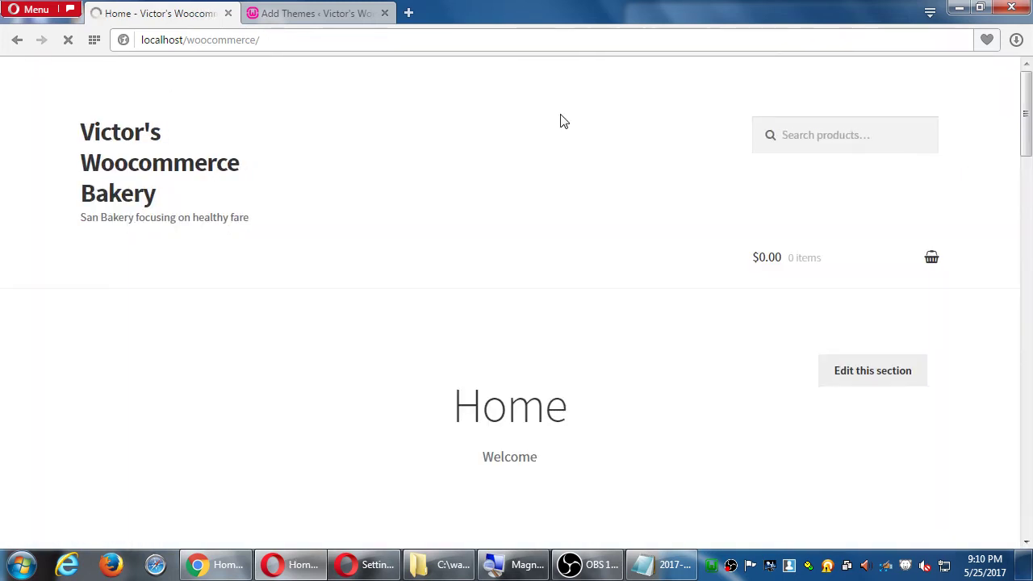
# Scroll through the storefront's public home page
pyautogui.scroll(-5, 621, 143)
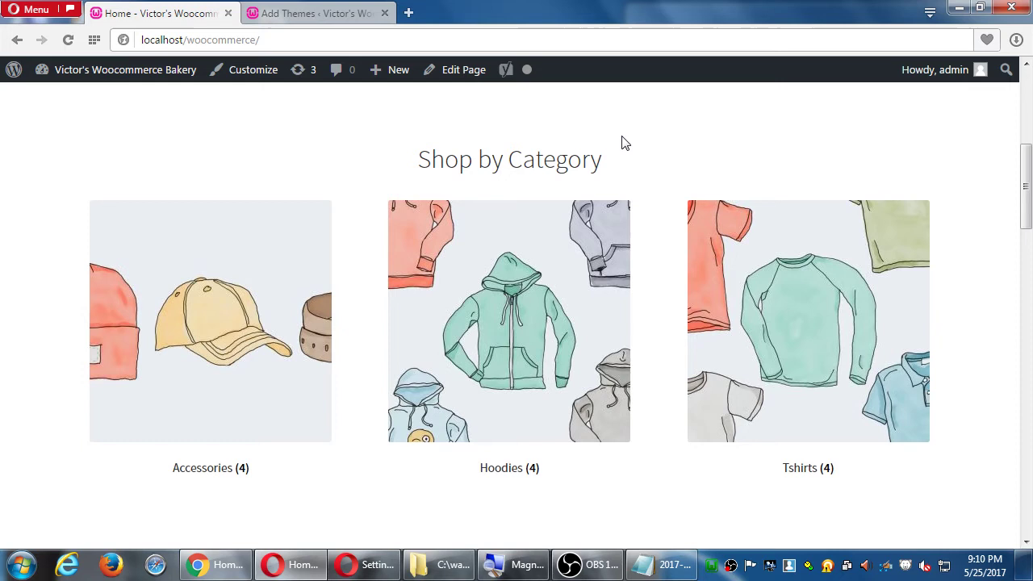
pyautogui.scroll(-8, 621, 143)
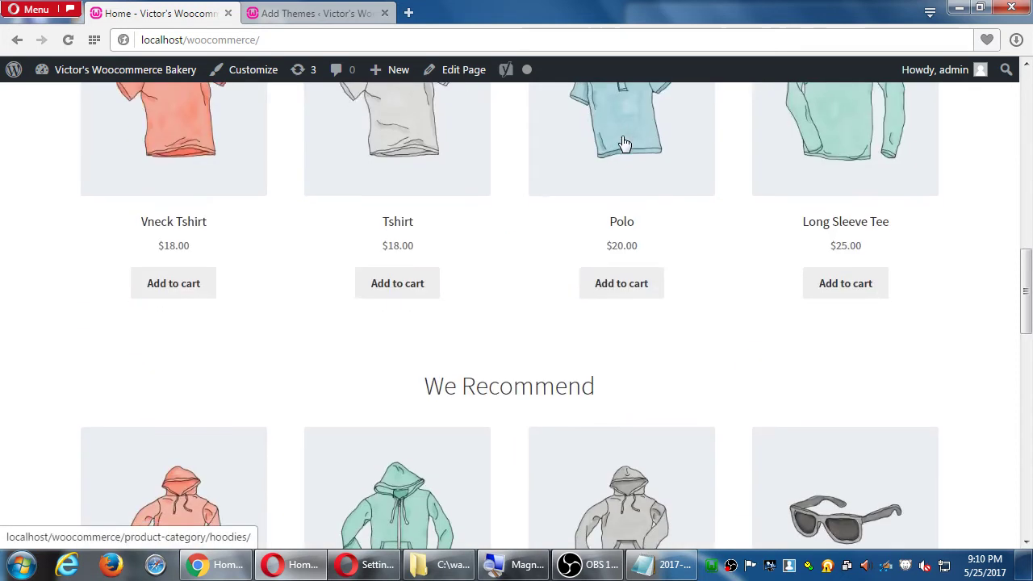
pyautogui.scroll(-4, 622, 142)
pyautogui.scroll(9, 623, 142)
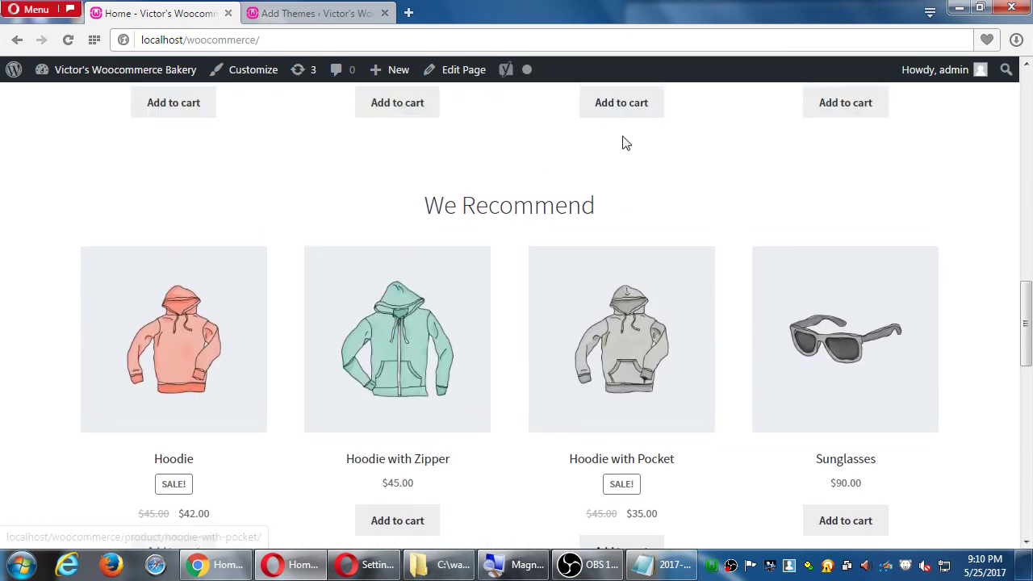
pyautogui.scroll(9, 622, 142)
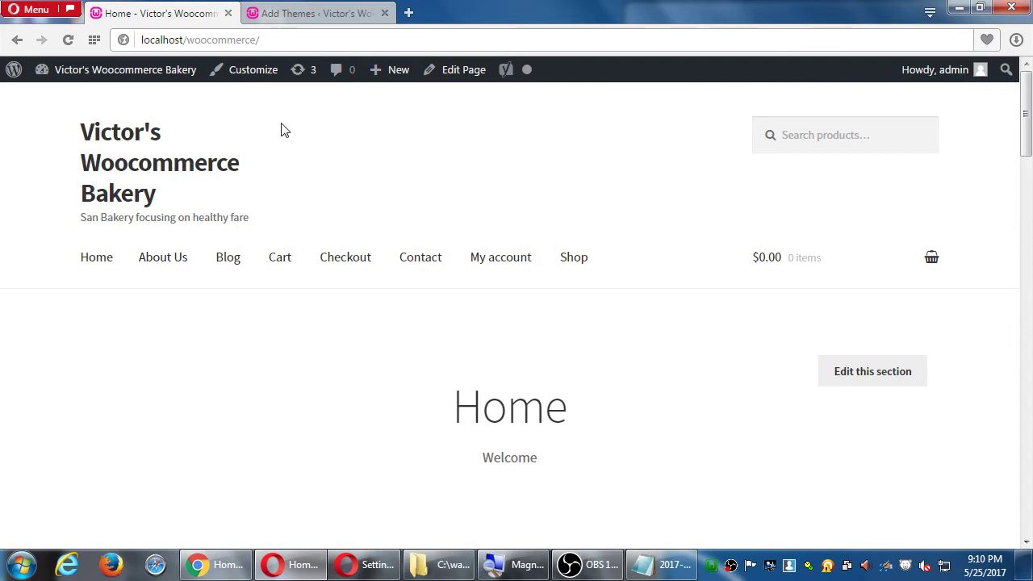
# Open the Shop page and scroll its 12-product grid down to the footer
pyautogui.click(576, 260)
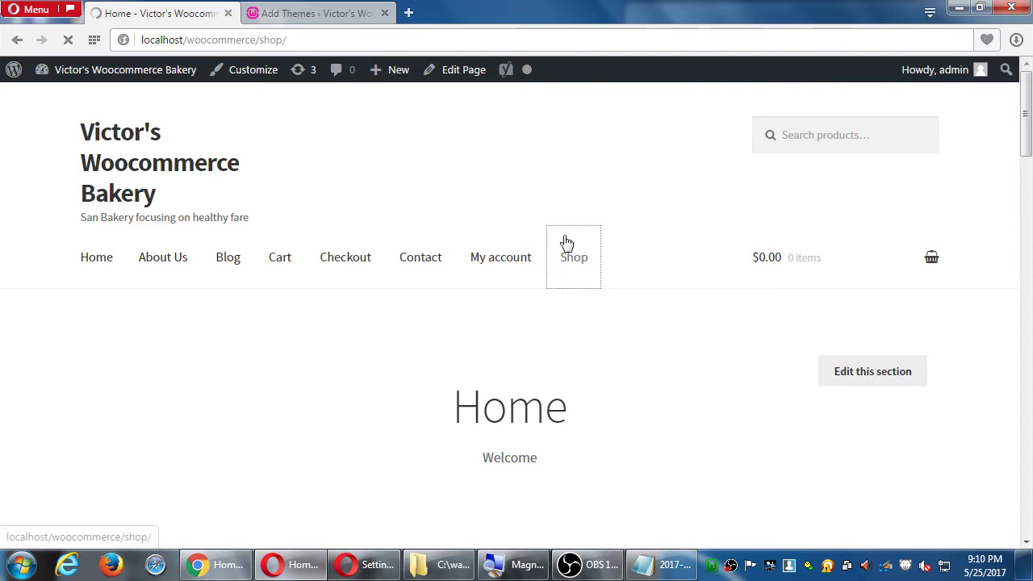
pyautogui.scroll(-3, 622, 265)
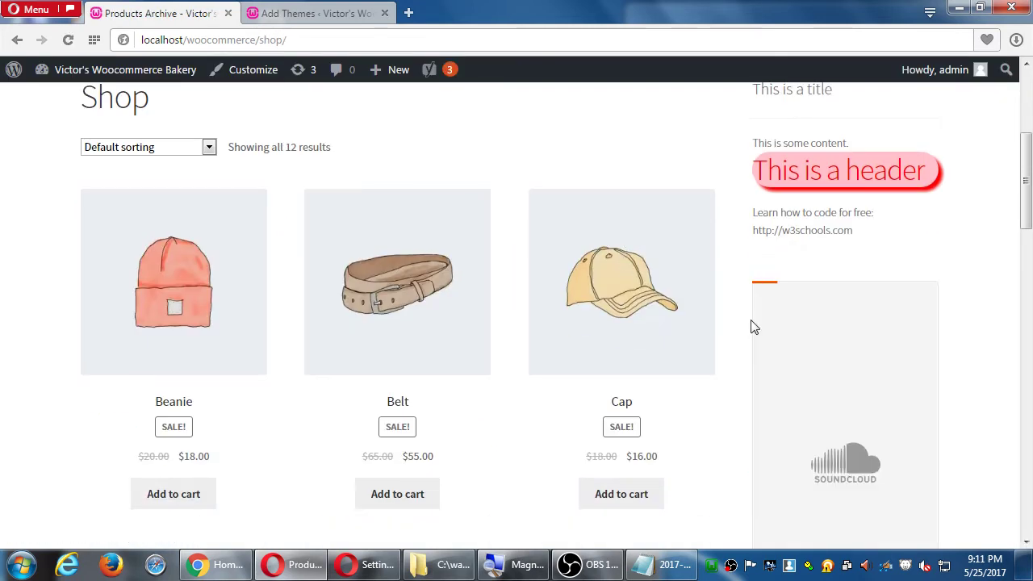
pyautogui.scroll(-10, 751, 323)
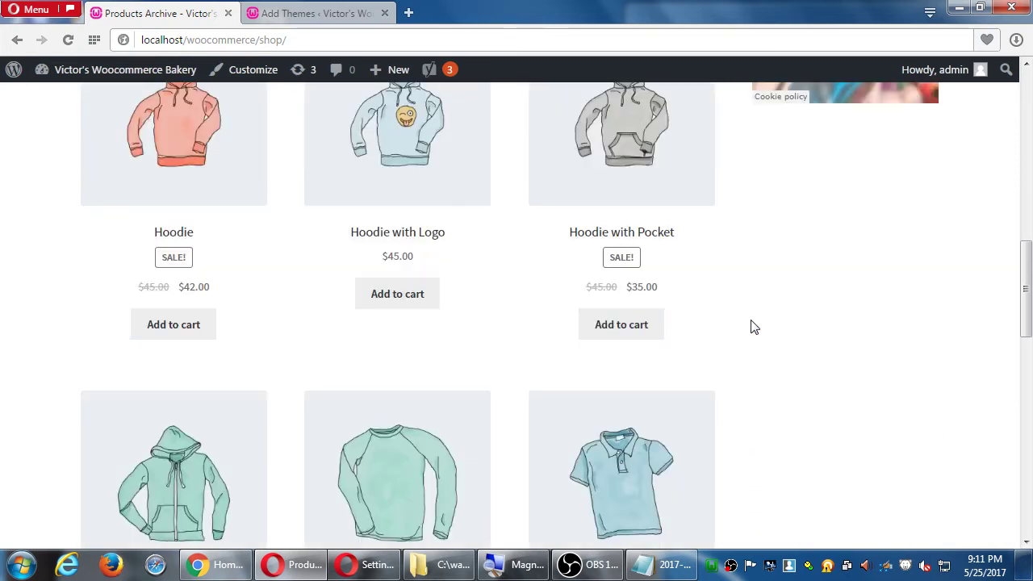
pyautogui.scroll(-8, 750, 326)
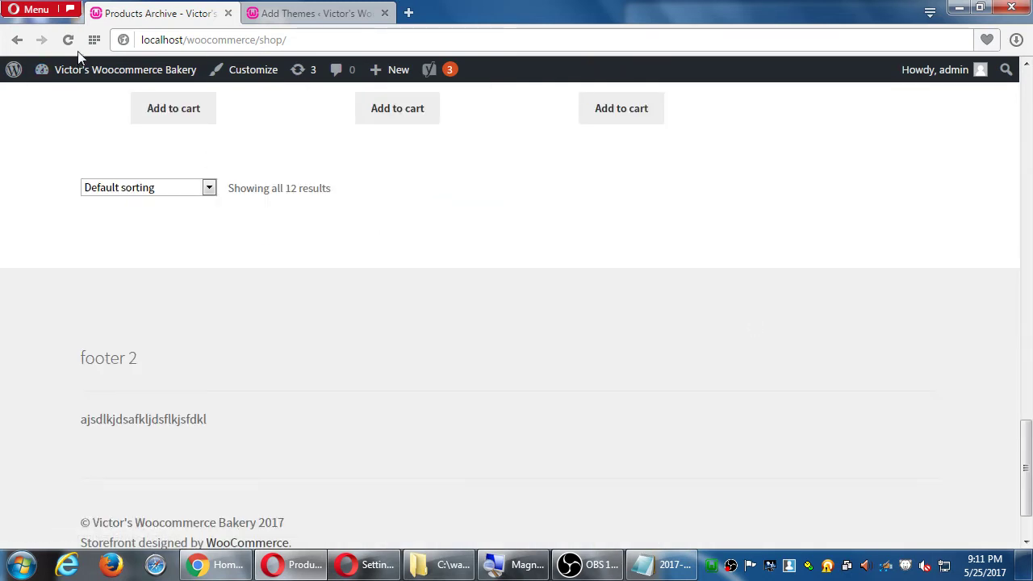
# Return to the Dashboard and scroll the Pages list of 8 published pages
pyautogui.moveTo(95, 73)
pyautogui.click(150, 104)
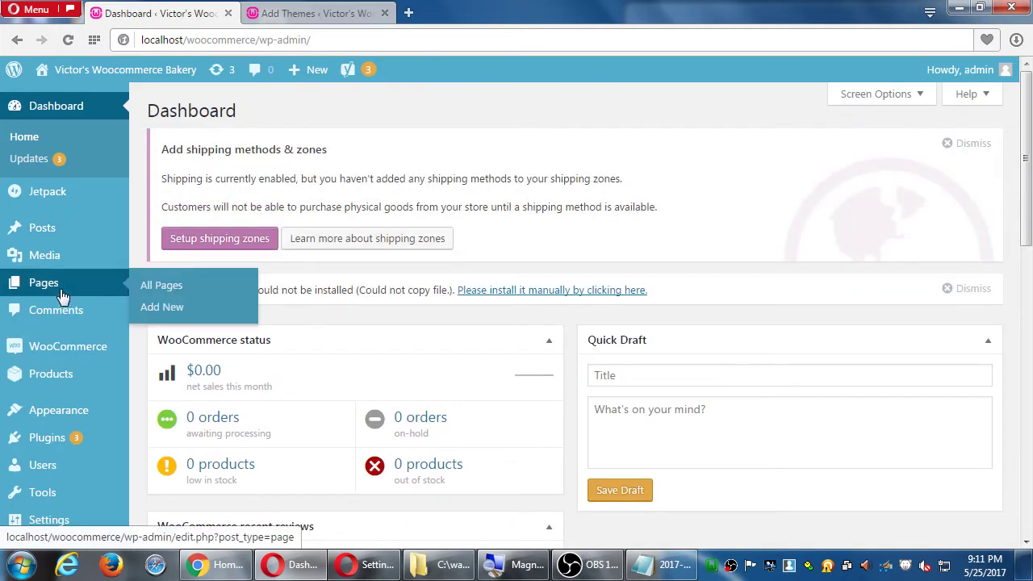
pyautogui.click(57, 283)
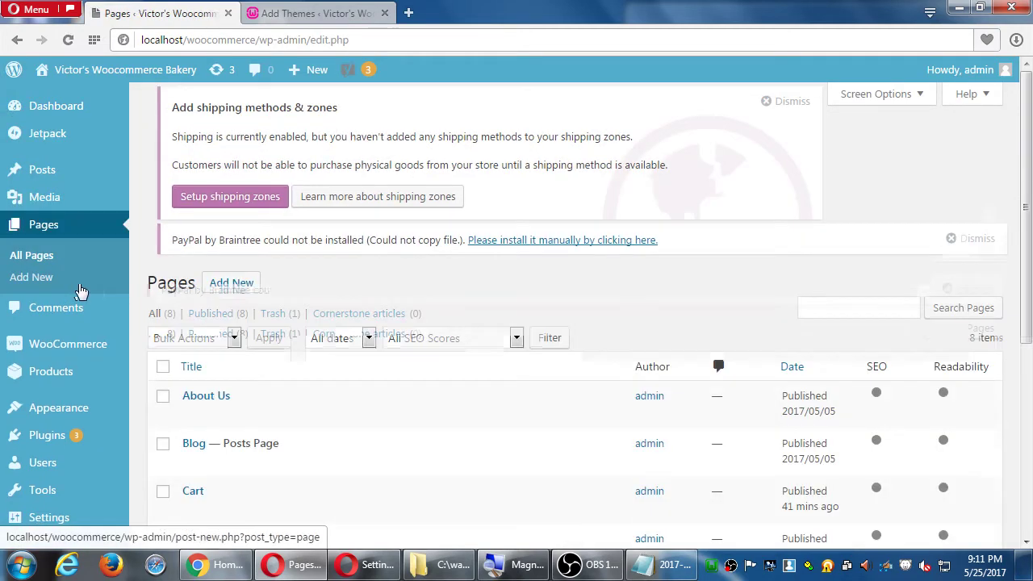
pyautogui.scroll(-2, 522, 204)
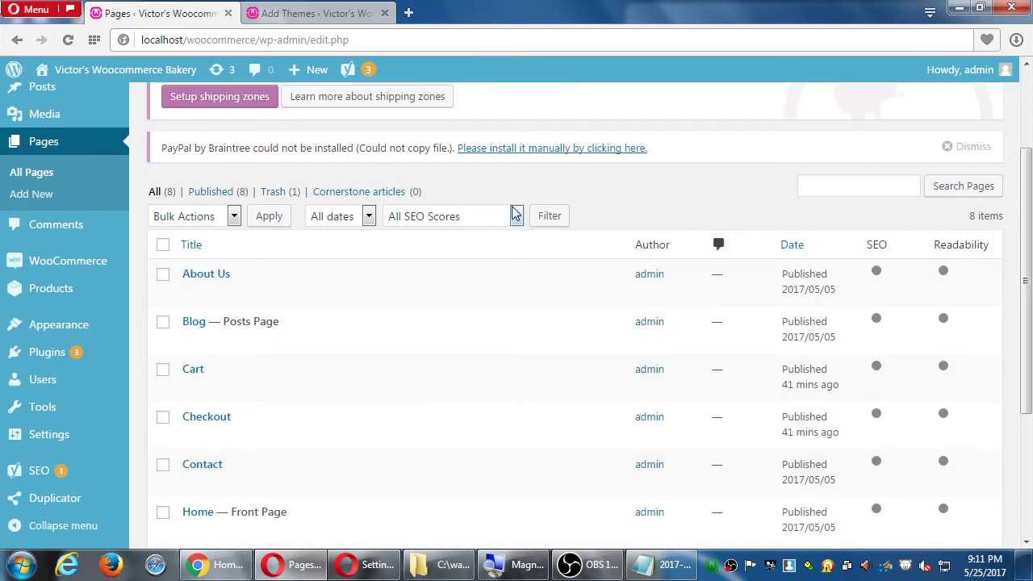
pyautogui.scroll(-2, 522, 206)
pyautogui.scroll(-1, 525, 203)
pyautogui.scroll(5, 512, 212)
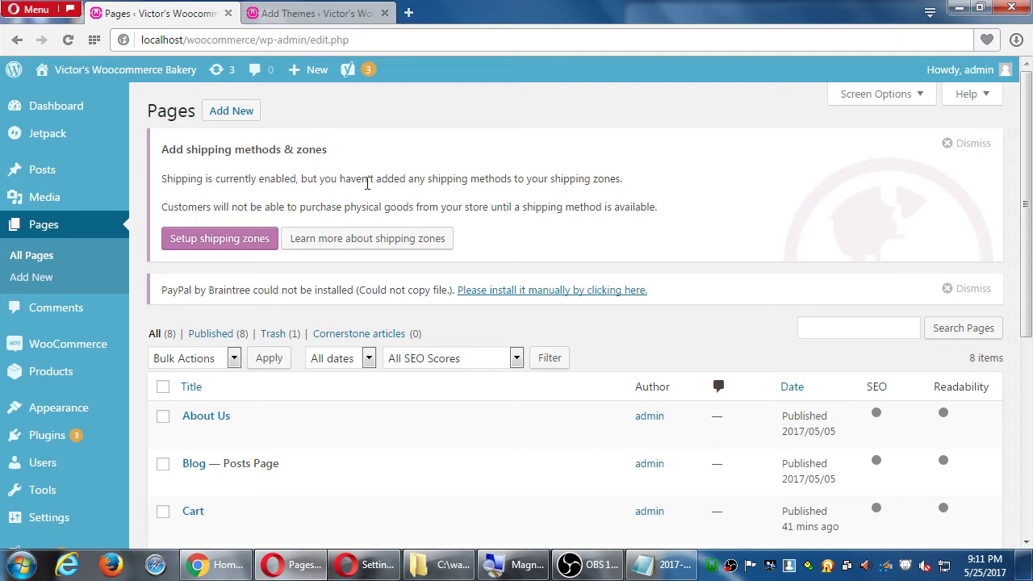
pyautogui.scroll(-1, 403, 181)
pyautogui.scroll(1, 448, 181)
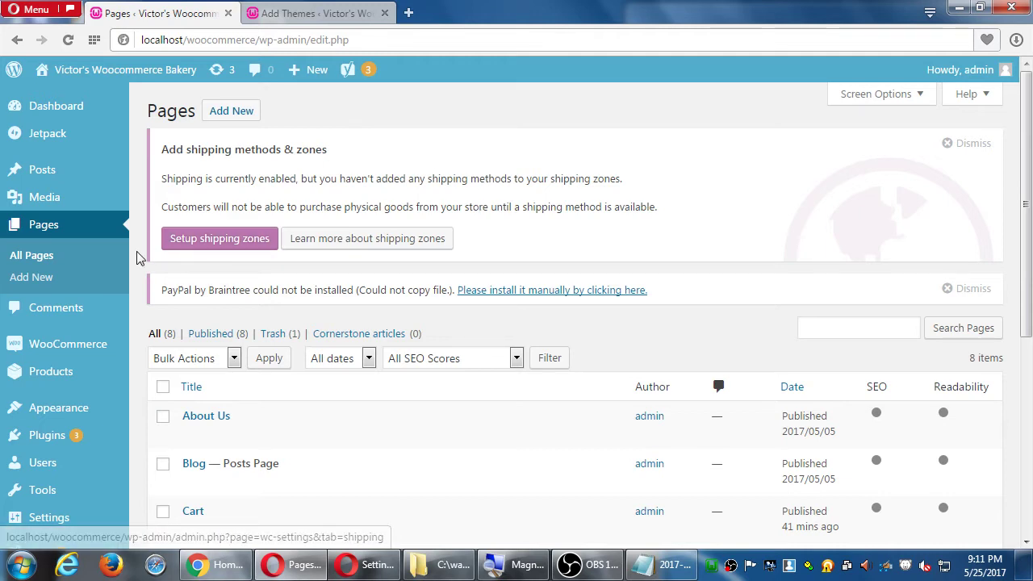
pyautogui.scroll(-3, 173, 288)
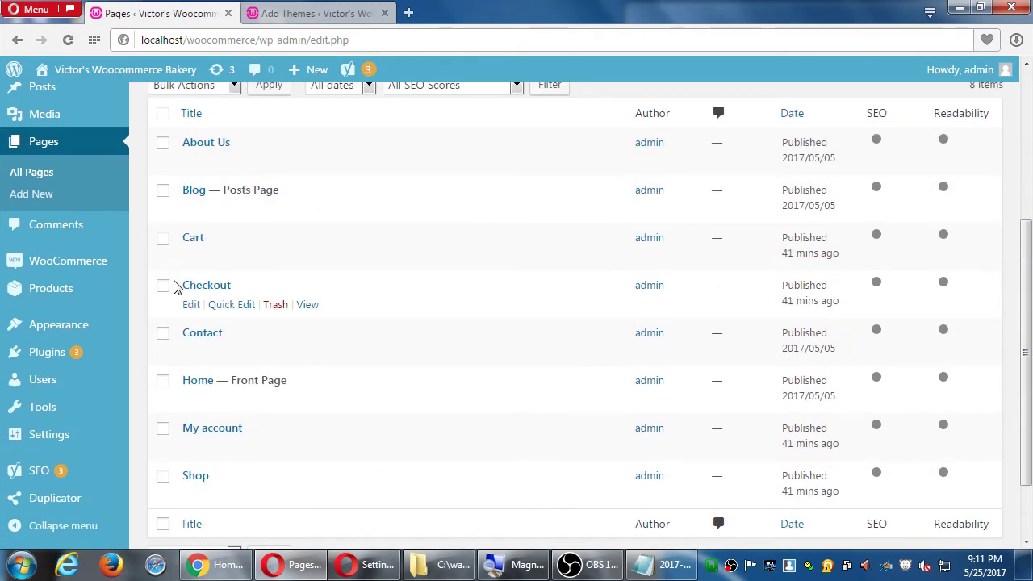
# Edit the Shop page, toggling Text and Visual views to confirm its content is empty
pyautogui.click(190, 479)
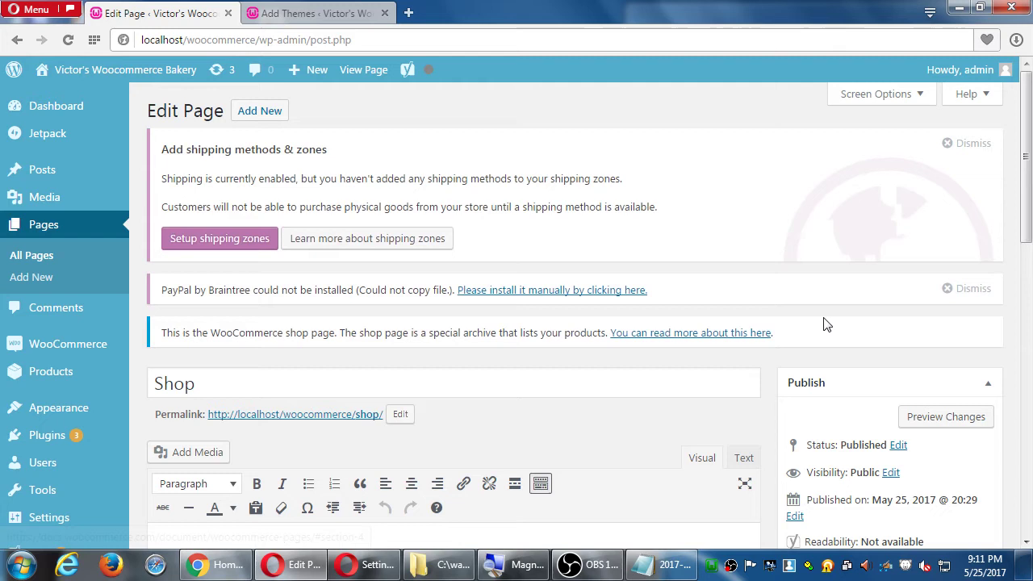
pyautogui.scroll(-3, 823, 323)
pyautogui.scroll(-2, 827, 323)
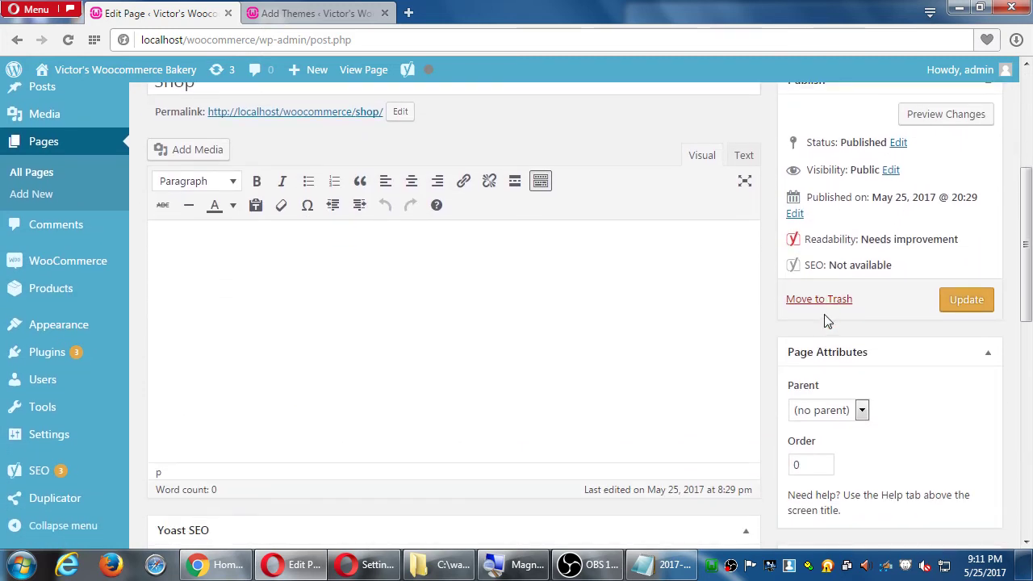
pyautogui.click(743, 155)
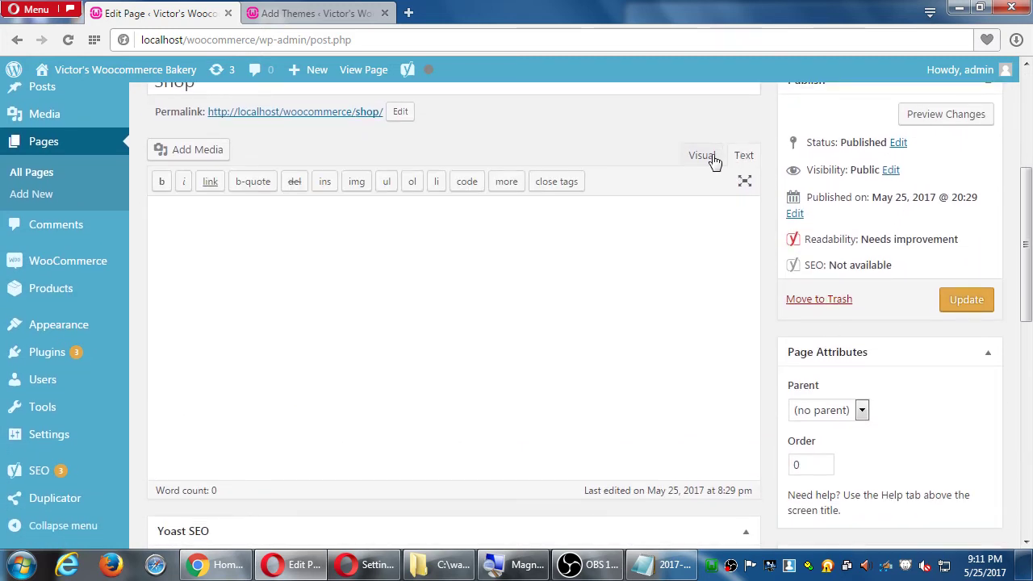
pyautogui.click(714, 159)
pyautogui.scroll(-2, 787, 289)
pyautogui.scroll(-7, 787, 289)
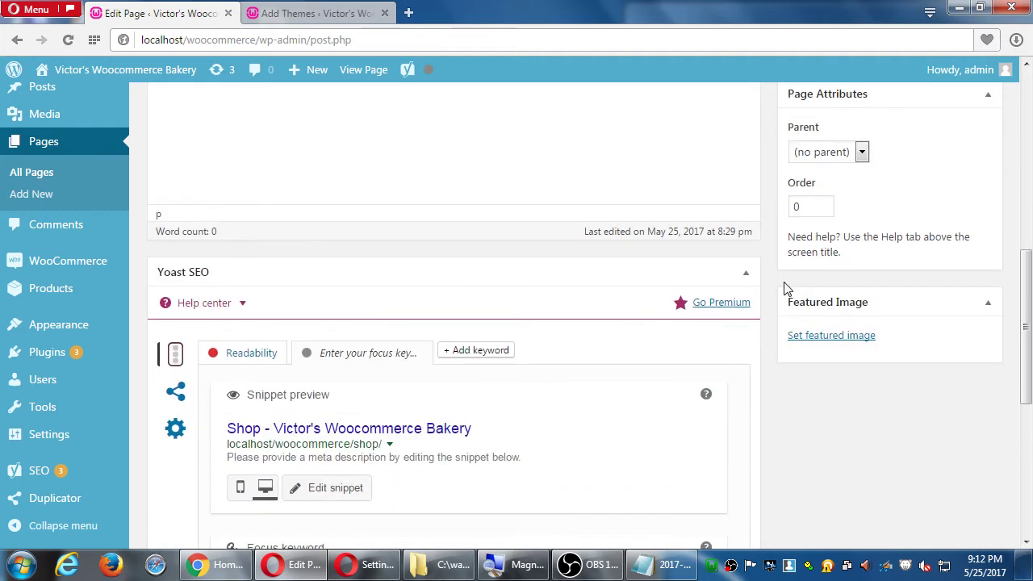
pyautogui.scroll(10, 786, 289)
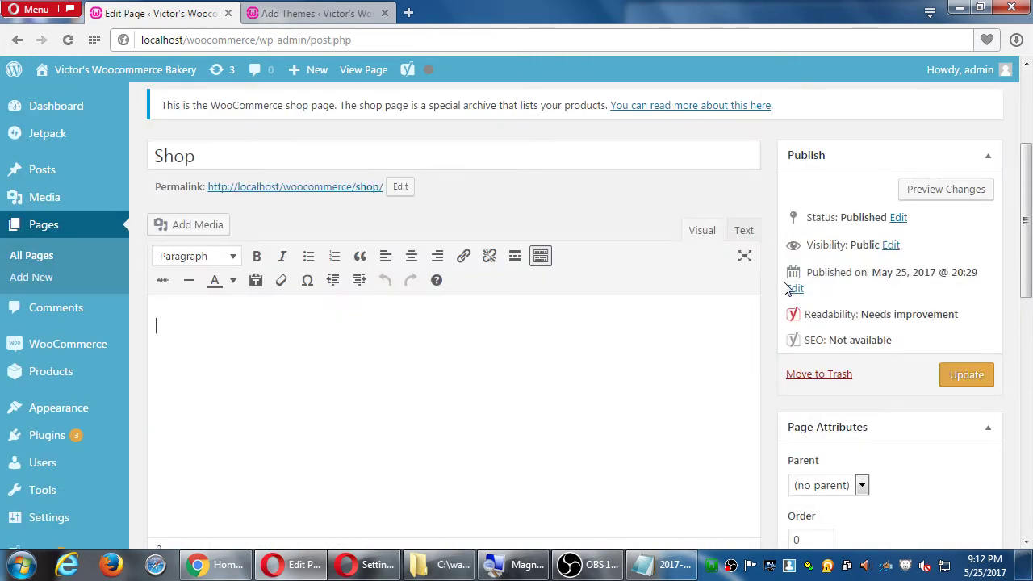
# Show the Products list with all 12 items and zoom the browser out to fit more rows
pyautogui.click(70, 375)
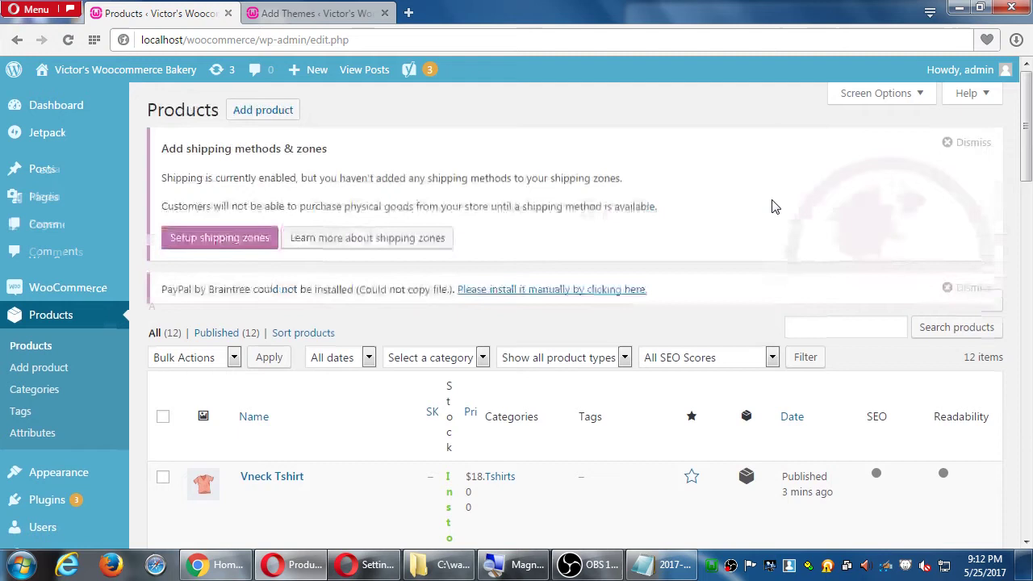
pyautogui.scroll(-7, 772, 204)
pyautogui.scroll(-12, 772, 200)
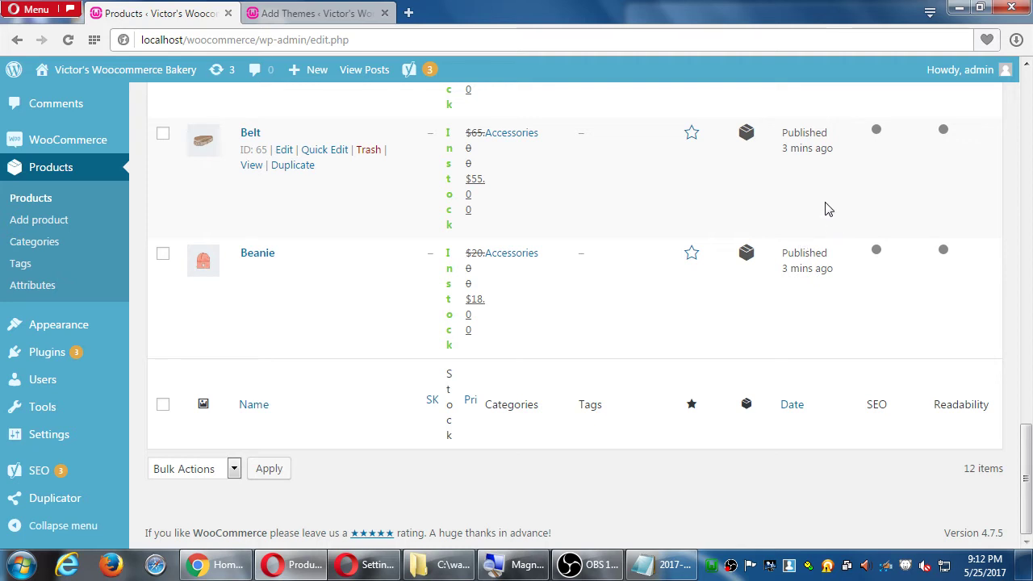
pyautogui.scroll(2, 827, 211)
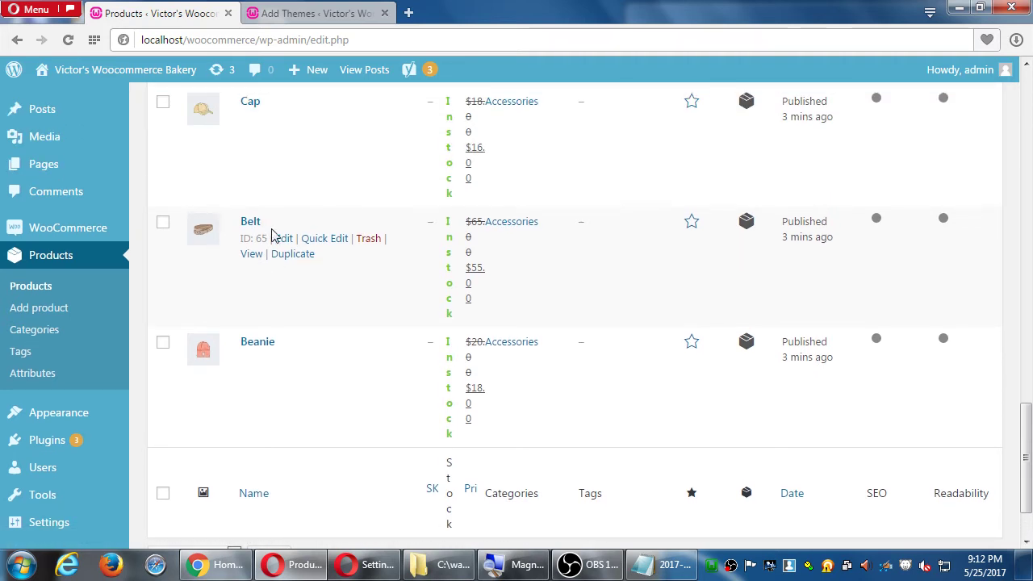
pyautogui.scroll(5, 274, 234)
pyautogui.scroll(5, 327, 236)
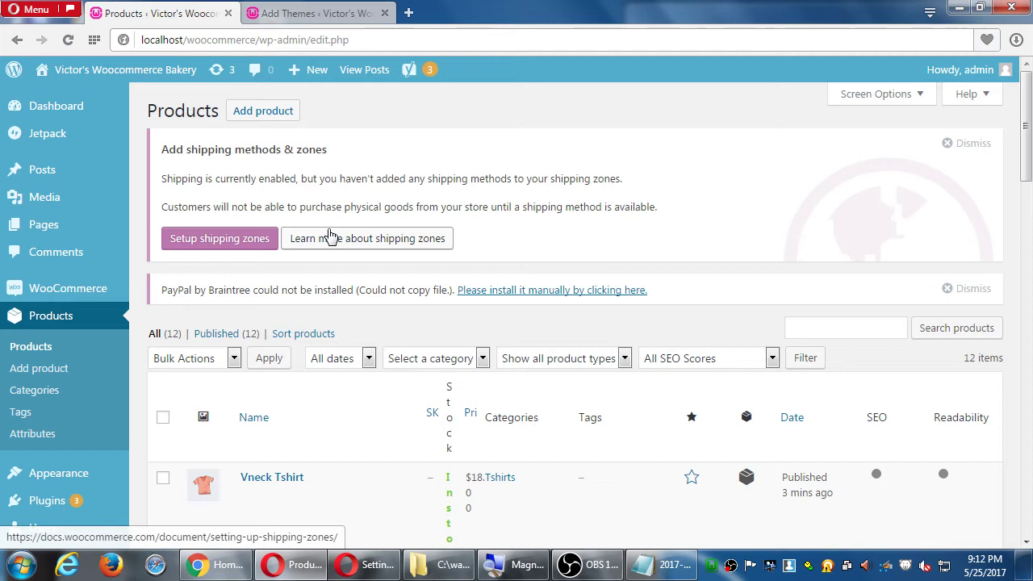
pyautogui.hotkey('ctrl', '-')
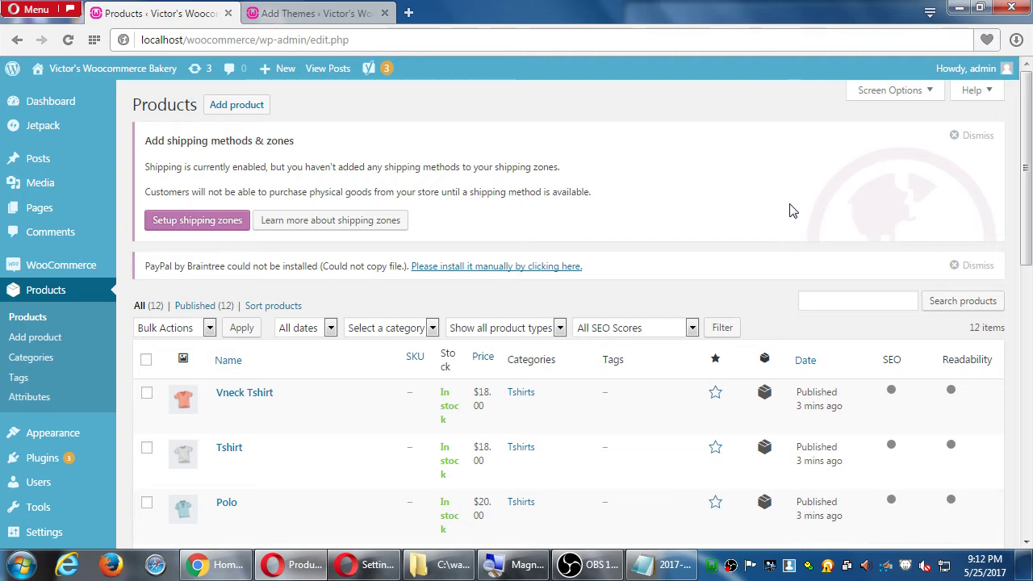
pyautogui.scroll(-3, 775, 198)
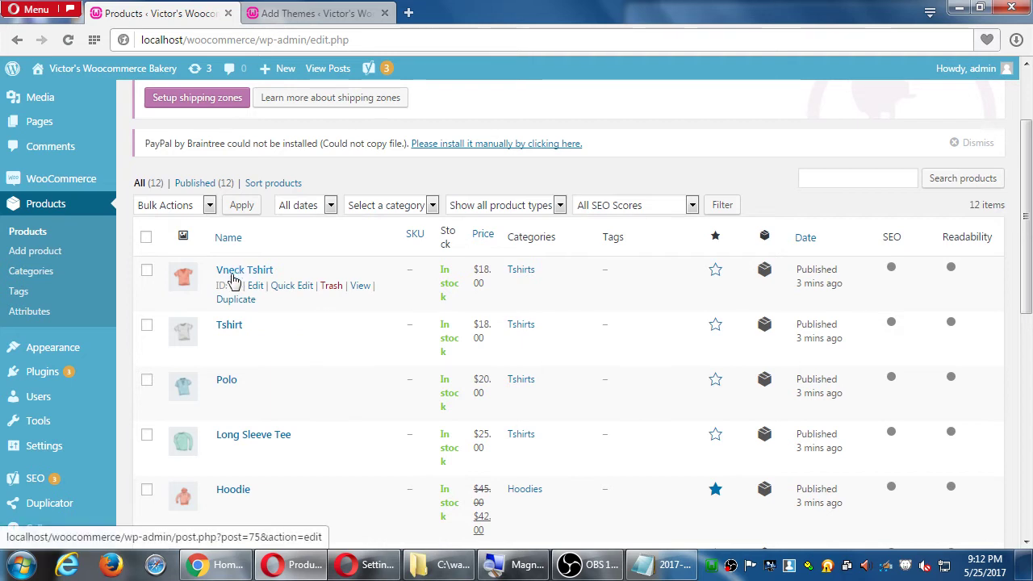
# Open Vneck Tshirt for editing and bring its Product data box into view, showing regular price 18
pyautogui.click(256, 287)
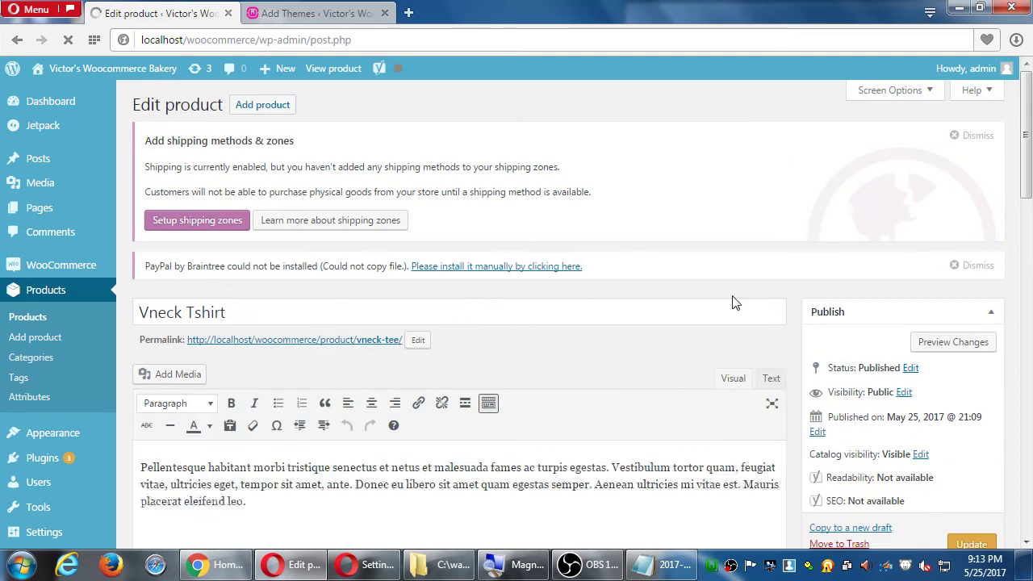
pyautogui.scroll(-1, 837, 292)
pyautogui.scroll(-1, 837, 292)
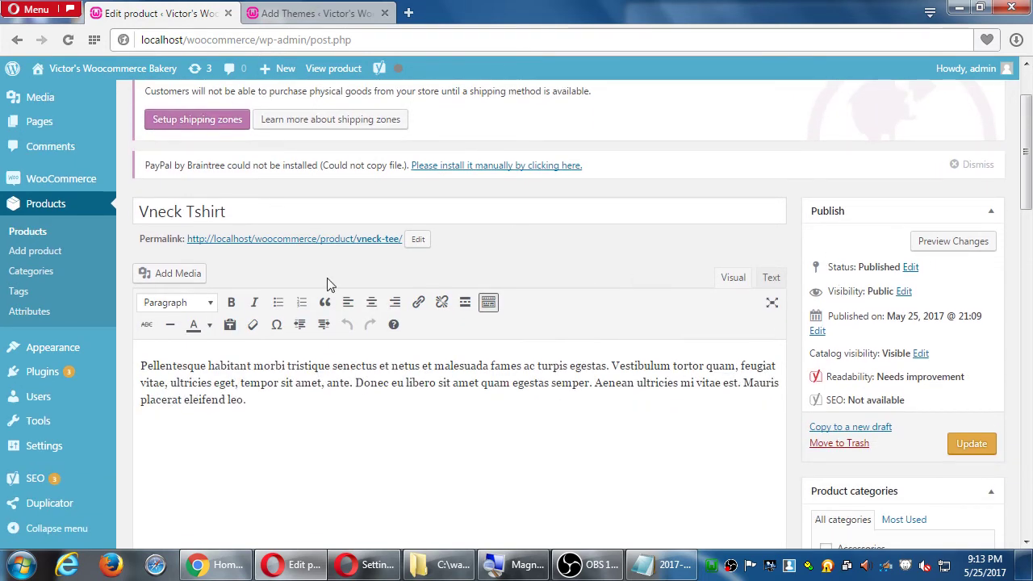
pyautogui.scroll(-2, 304, 347)
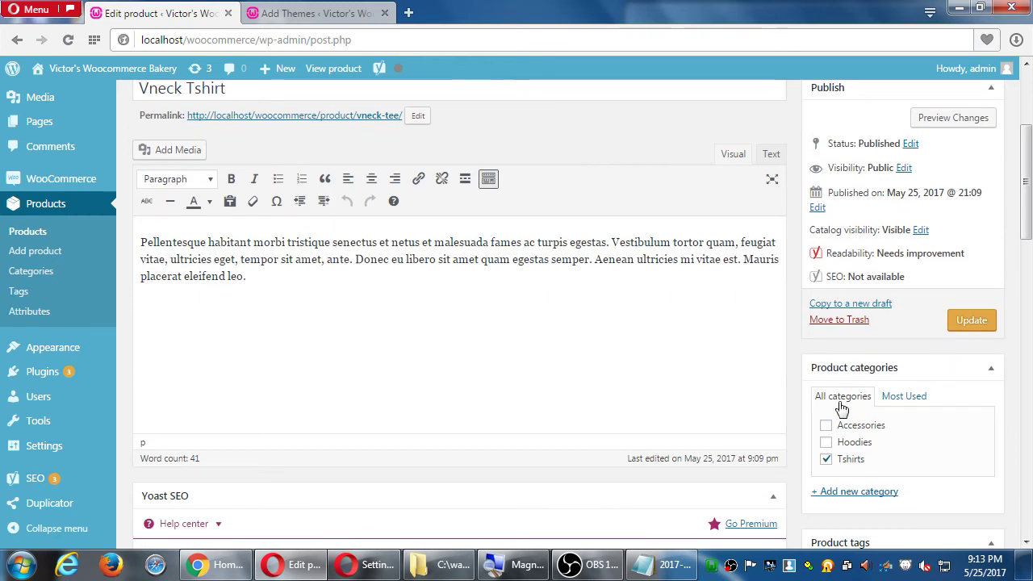
pyautogui.scroll(-3, 831, 436)
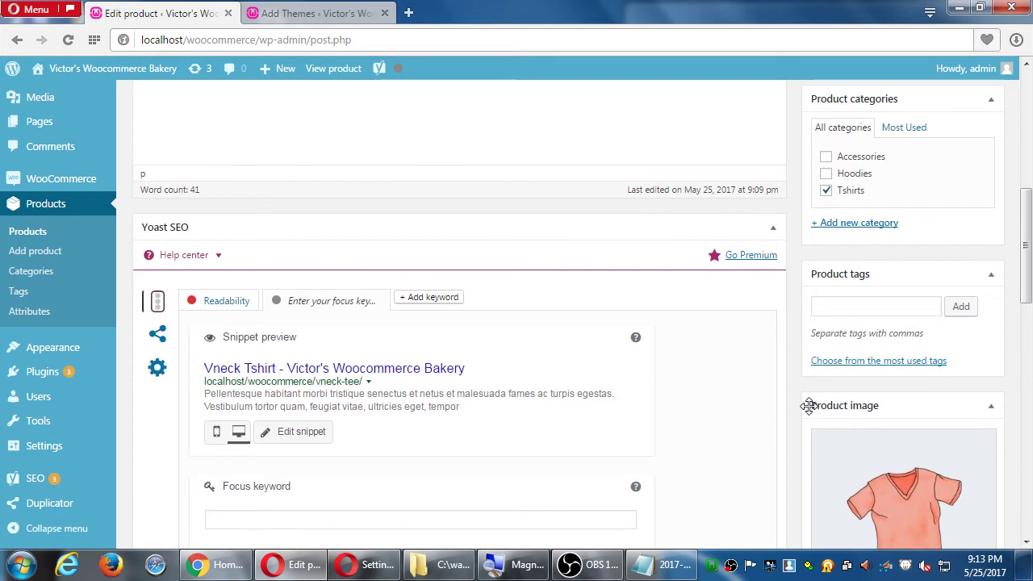
pyautogui.scroll(-2, 863, 302)
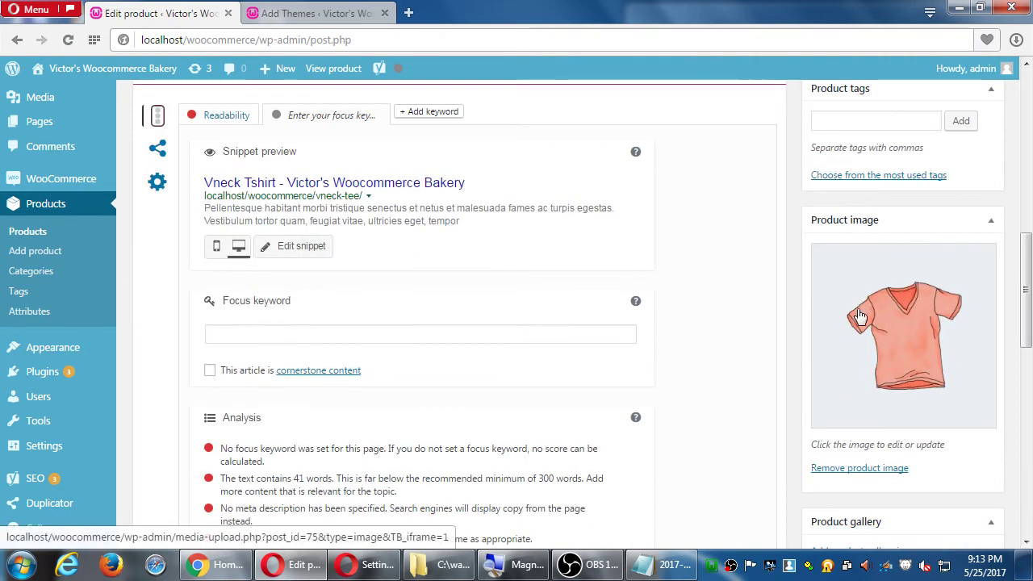
pyautogui.scroll(-1, 890, 359)
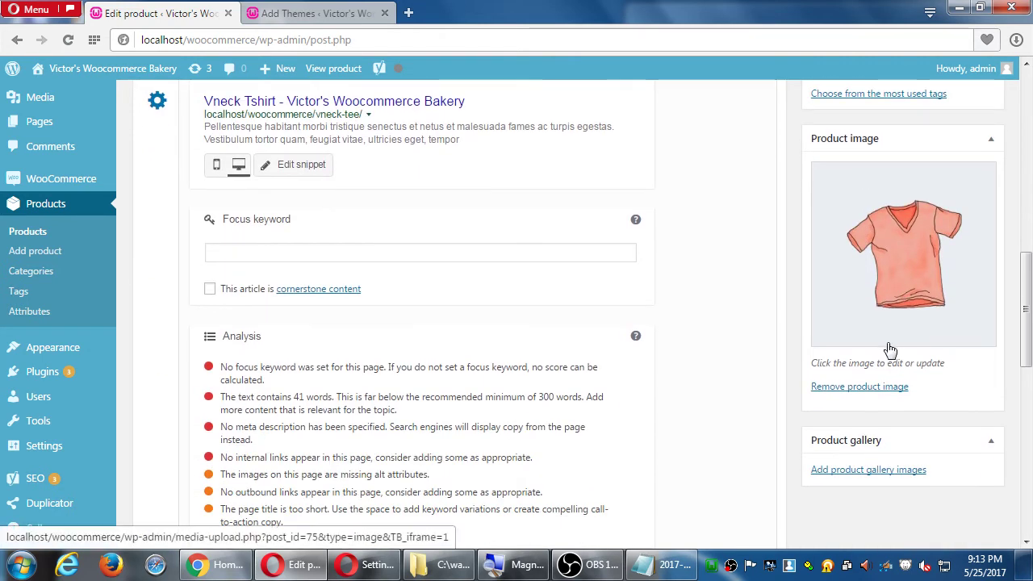
pyautogui.scroll(-5, 861, 412)
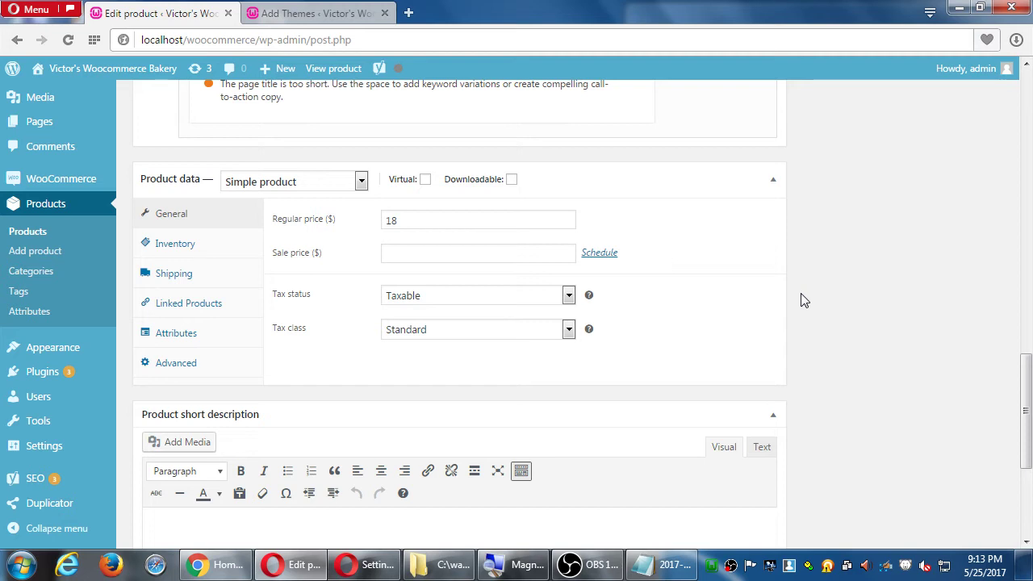
pyautogui.click(362, 181)
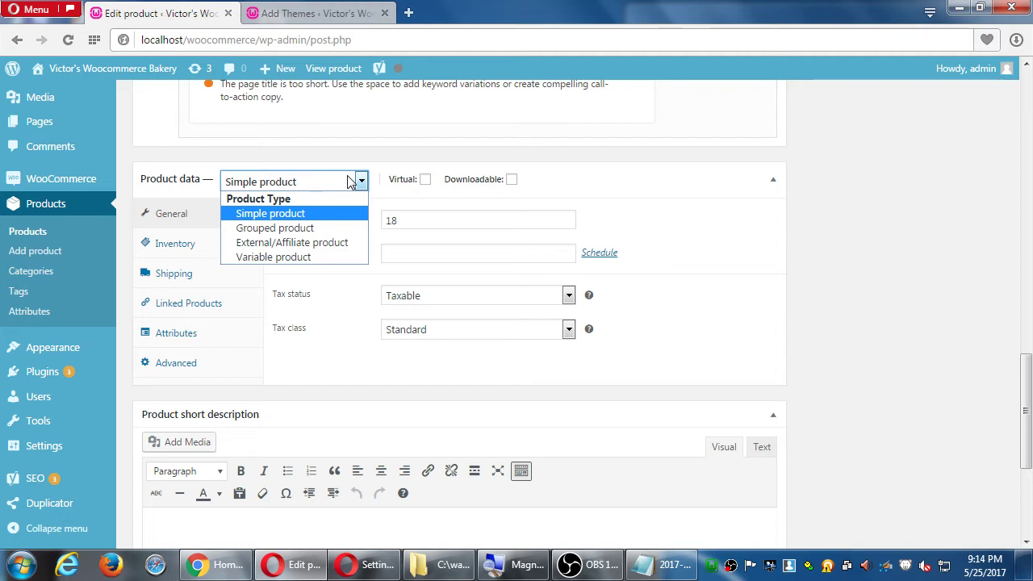
pyautogui.click(305, 242)
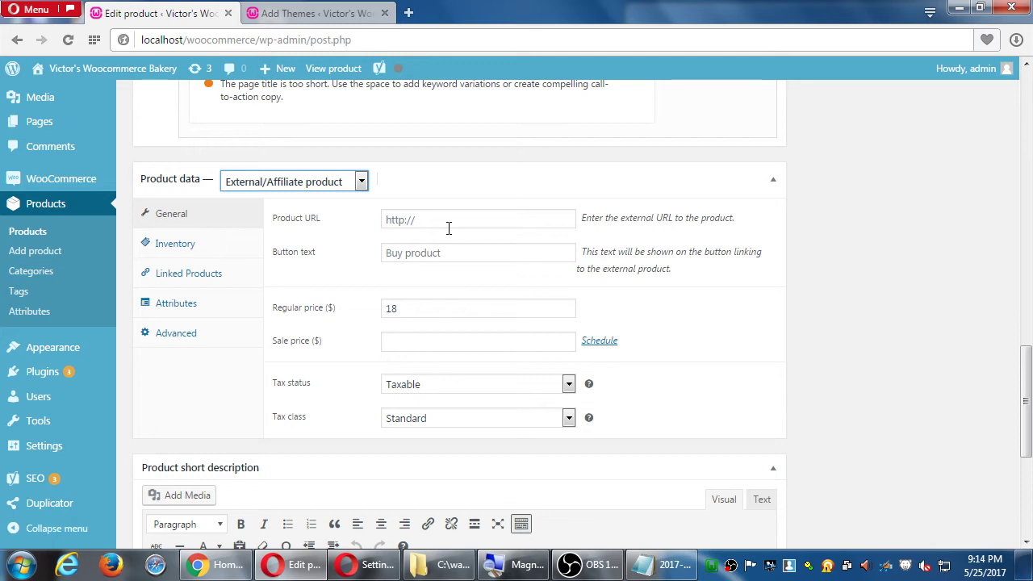
pyautogui.click(293, 188)
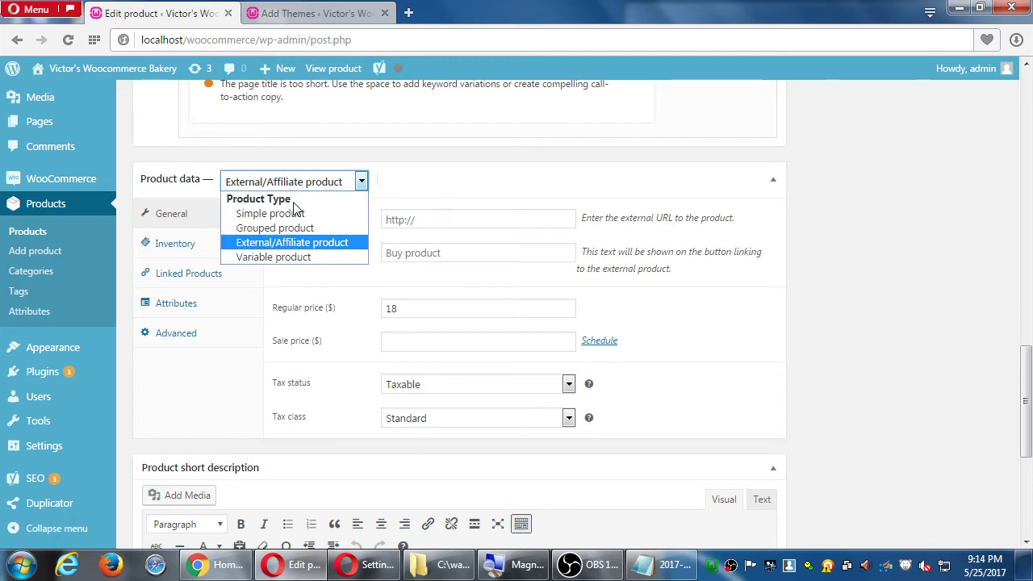
pyautogui.click(298, 215)
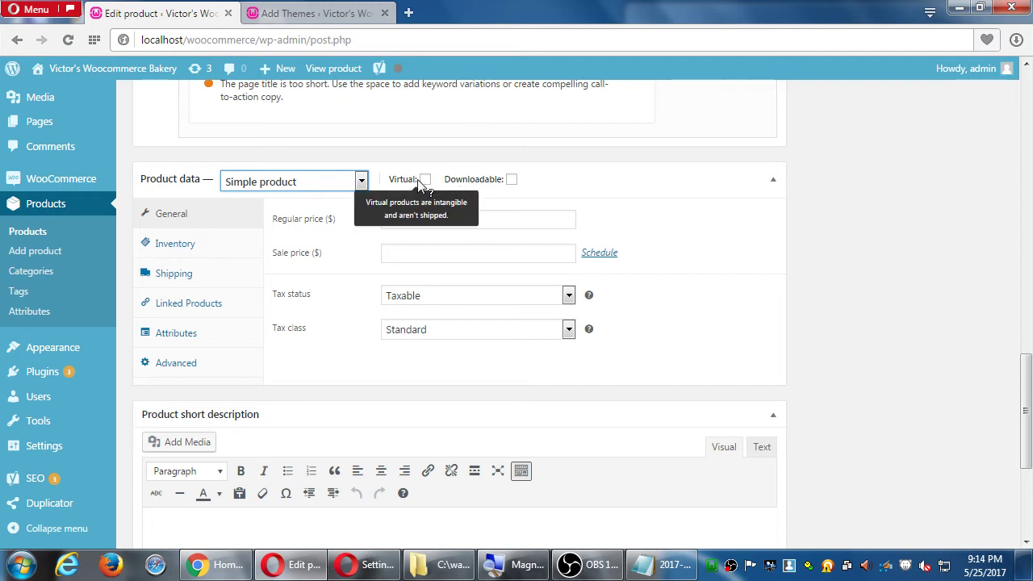
pyautogui.moveTo(481, 184)
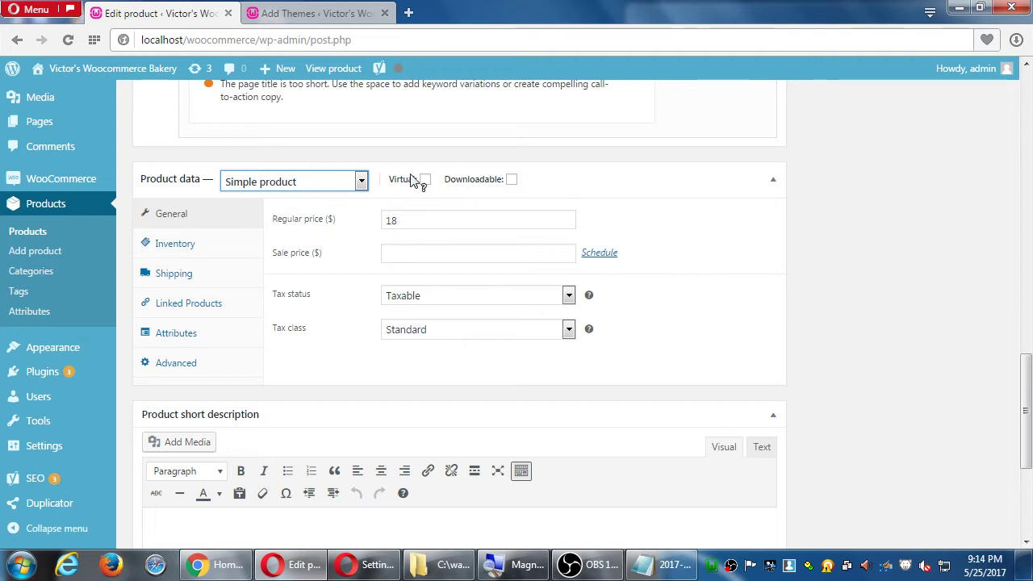
pyautogui.moveTo(410, 184)
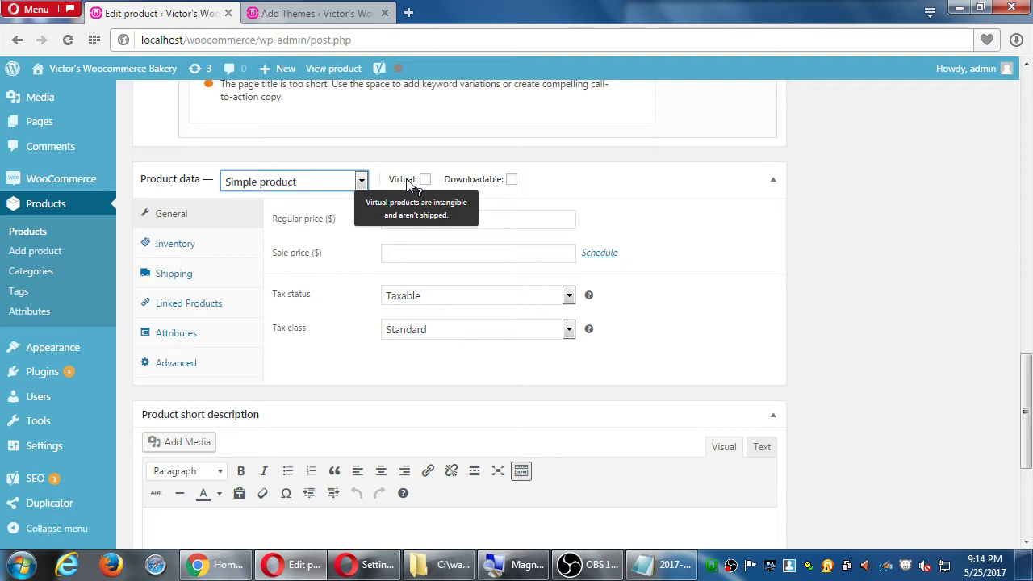
# Inspect the Inventory settings, trying Manage stock and backorder options, and leave stock management off
pyautogui.click(195, 244)
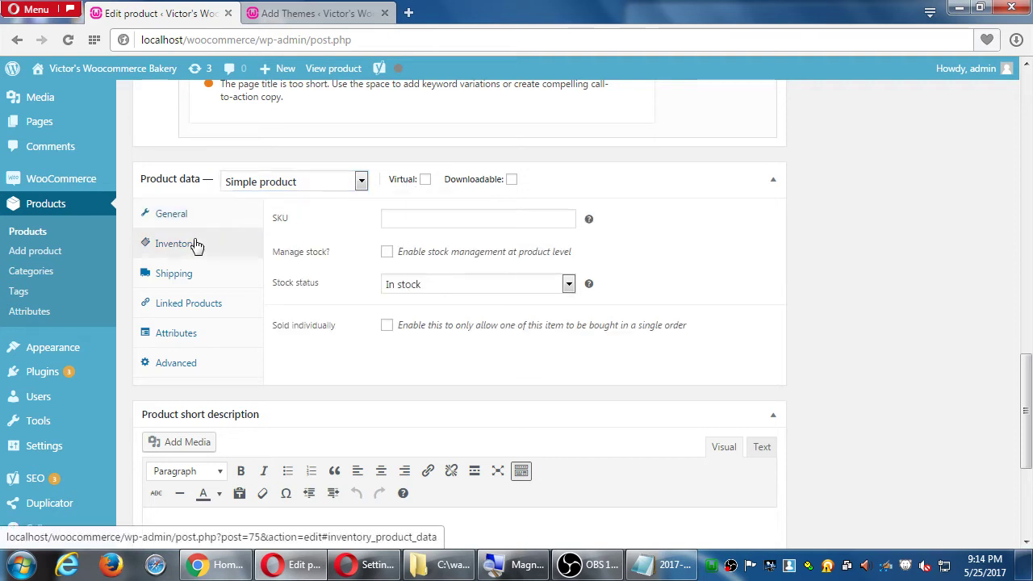
pyautogui.click(387, 253)
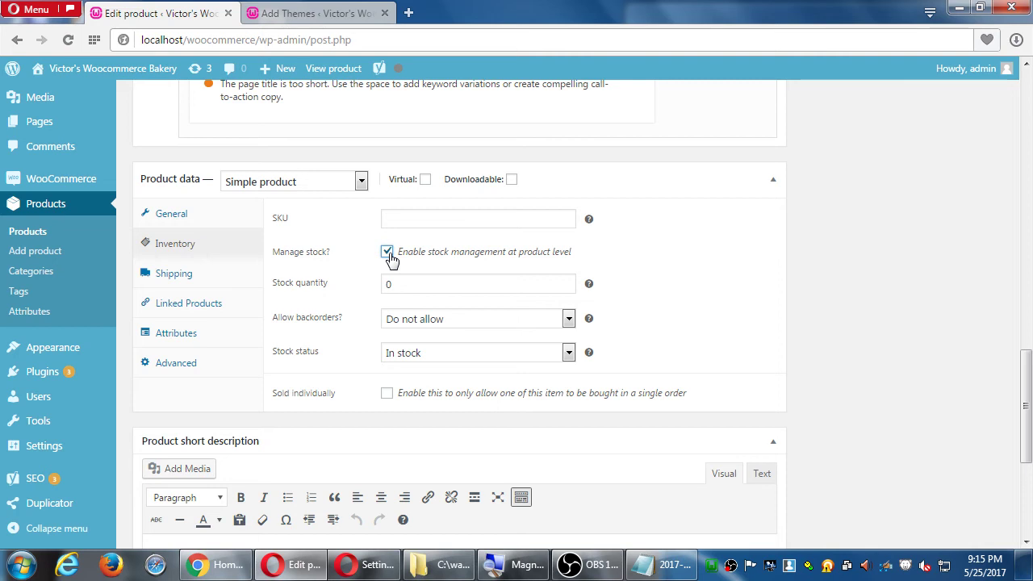
pyautogui.click(389, 255)
pyautogui.click(387, 252)
pyautogui.click(412, 322)
pyautogui.click(386, 253)
pyautogui.click(387, 253)
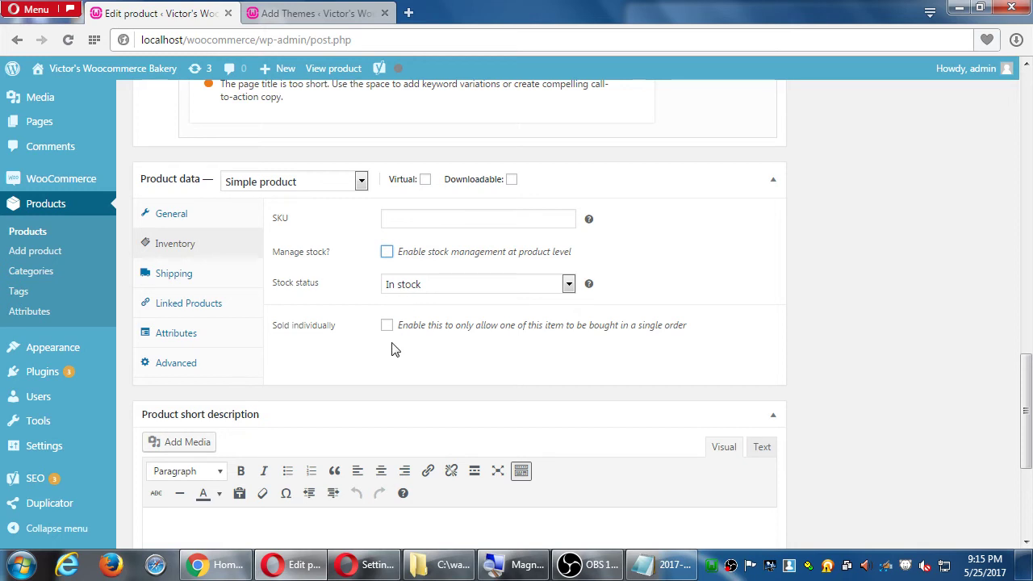
# Check the Shipping and Linked Products tabs, reviewing the Up-sells and Cross-sells help tips
pyautogui.click(199, 283)
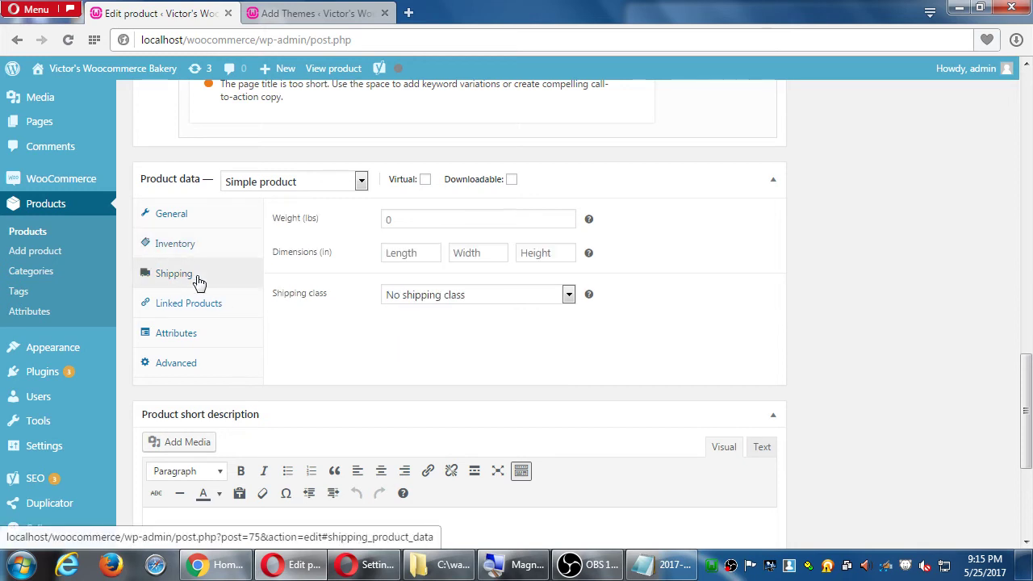
pyautogui.click(183, 312)
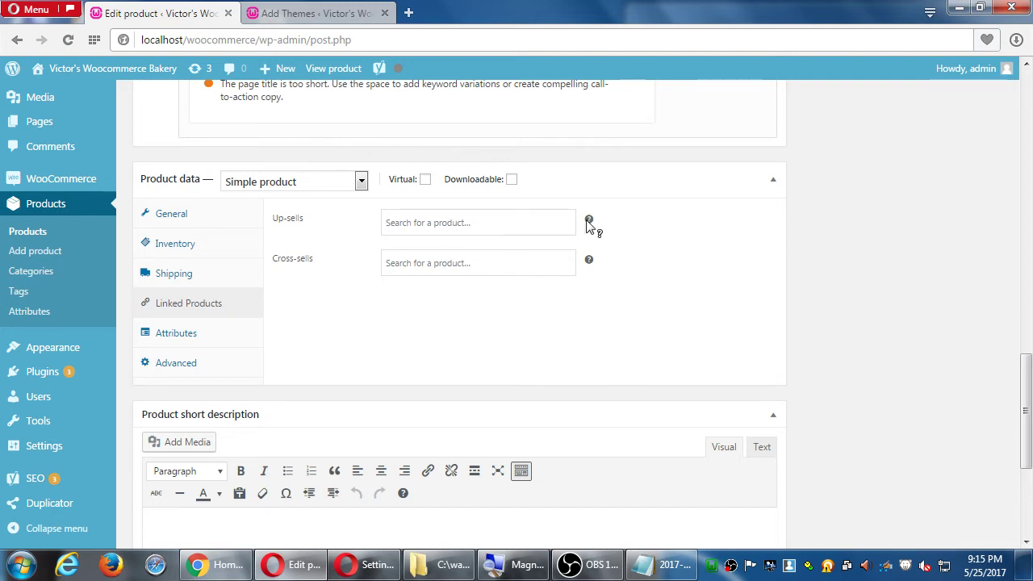
pyautogui.moveTo(589, 221)
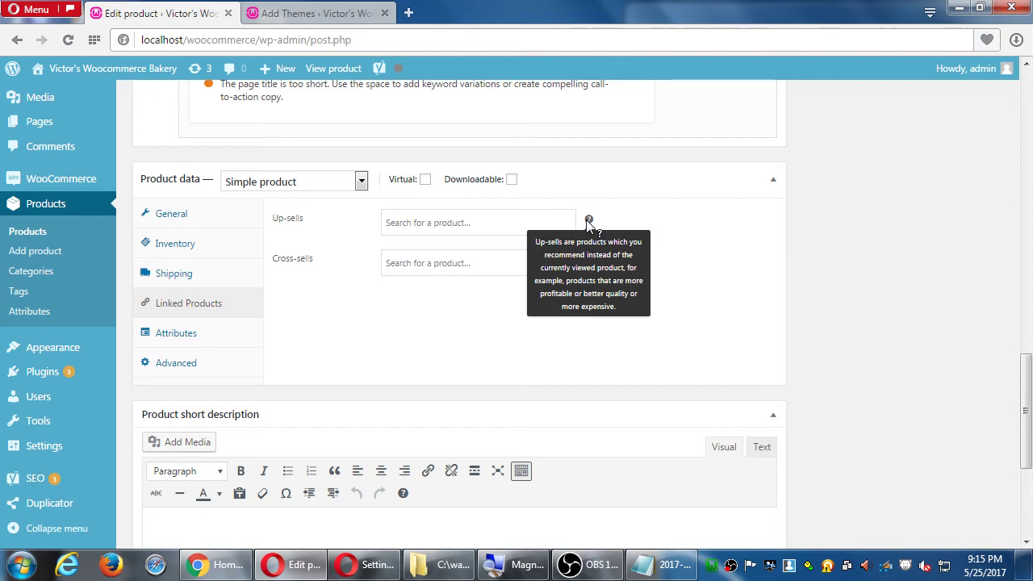
pyautogui.moveTo(589, 263)
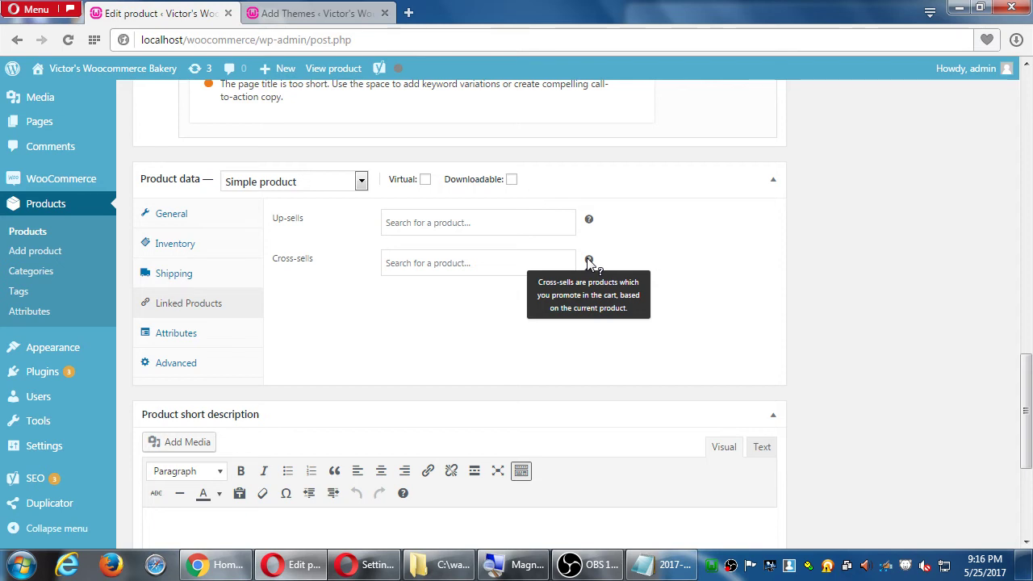
# Check the Attributes tab's attribute type list, then view the Advanced tab: empty purchase note, menu order 0
pyautogui.click(184, 337)
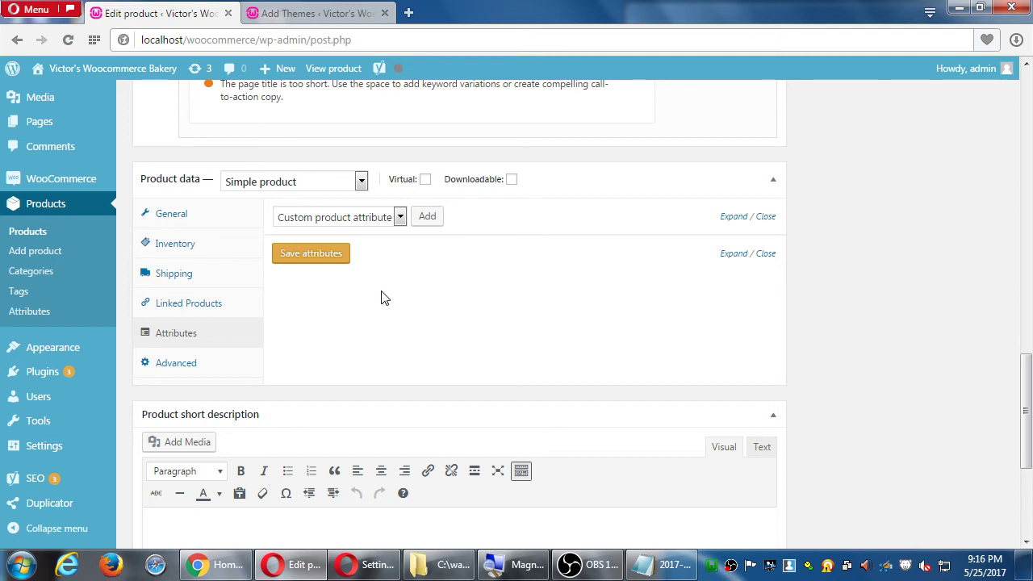
pyautogui.click(398, 217)
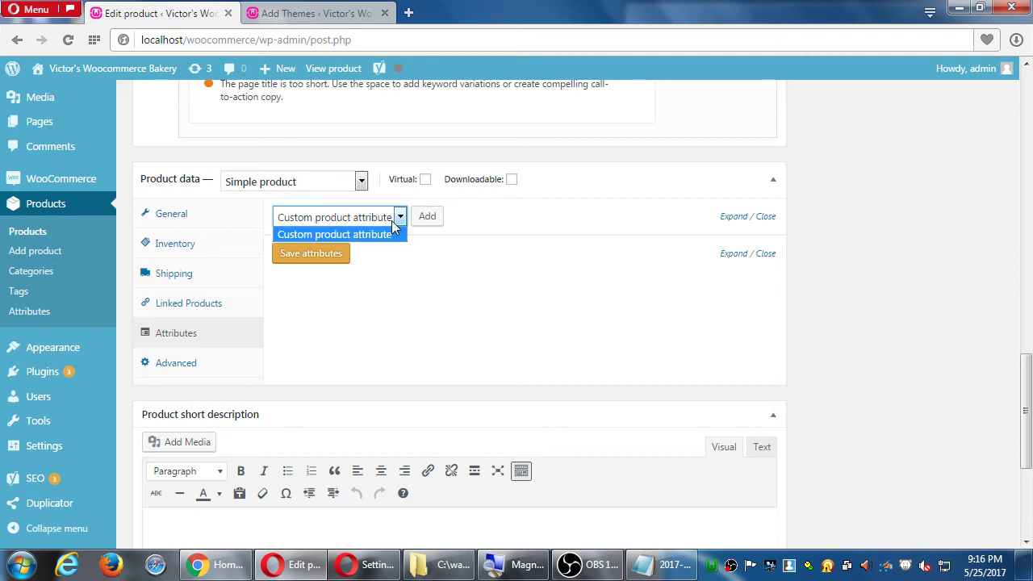
pyautogui.click(404, 334)
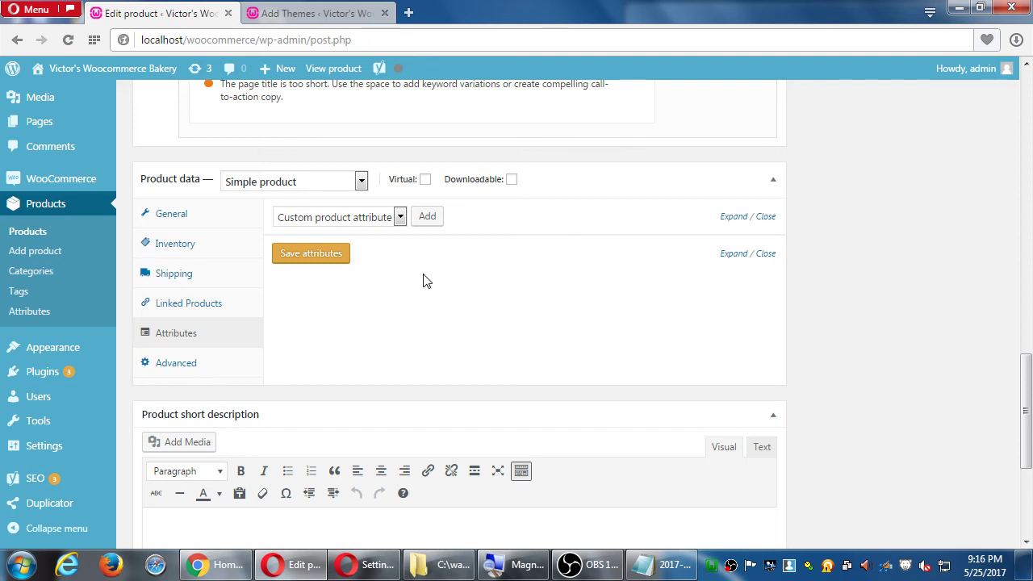
pyautogui.click(209, 367)
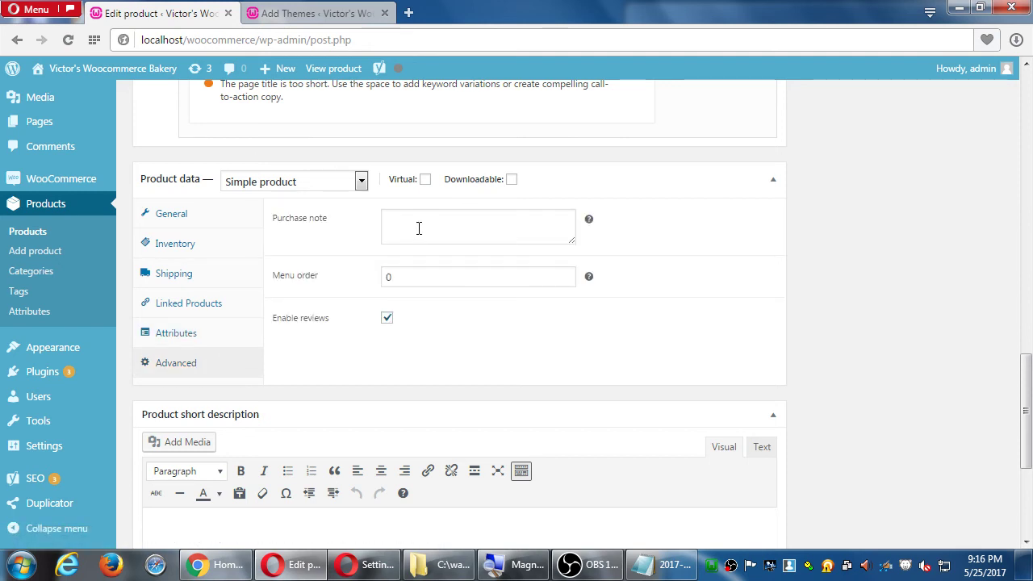
pyautogui.moveTo(589, 220)
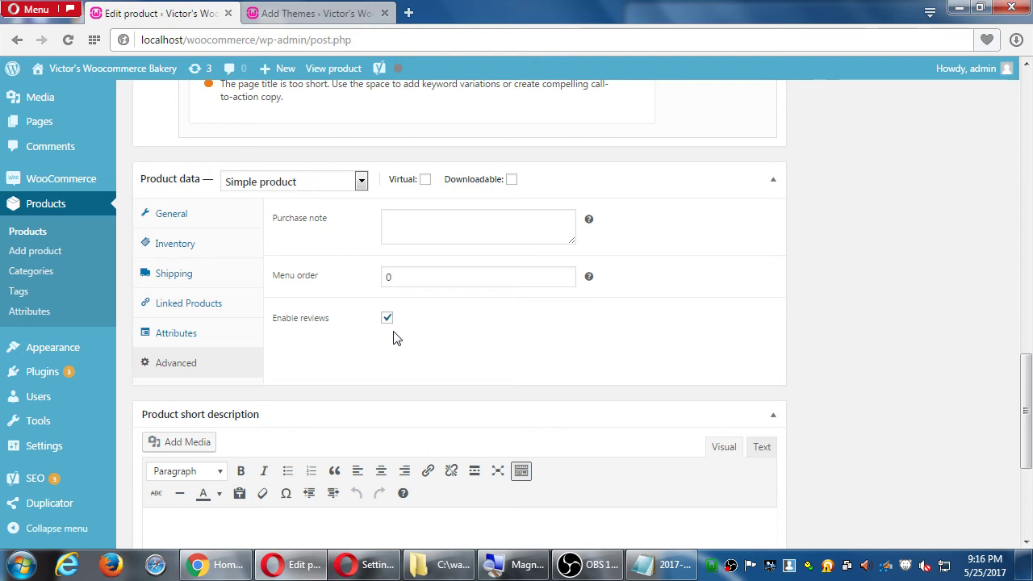
pyautogui.scroll(-3, 804, 344)
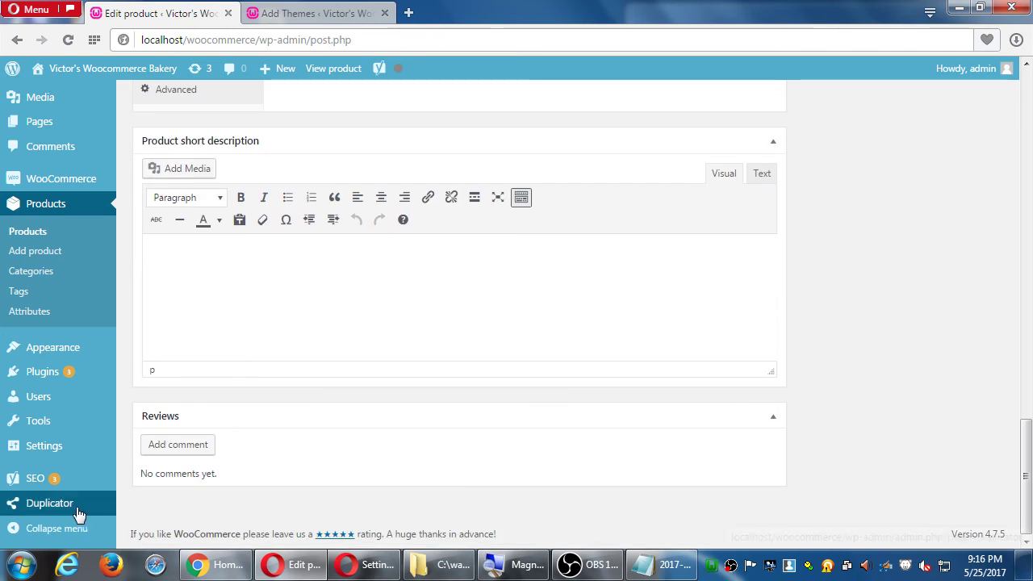
pyautogui.scroll(10, 556, 435)
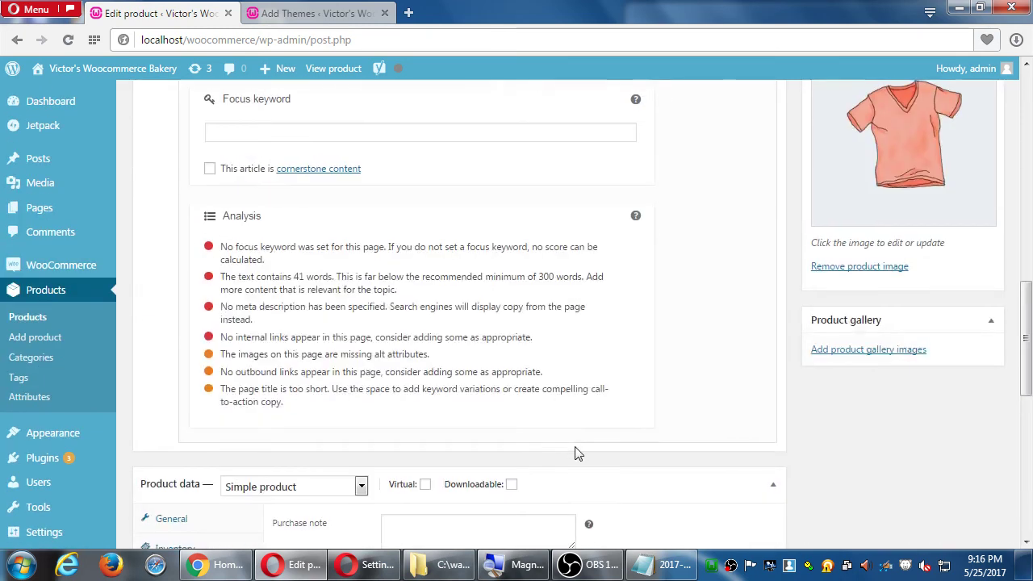
pyautogui.scroll(10, 700, 513)
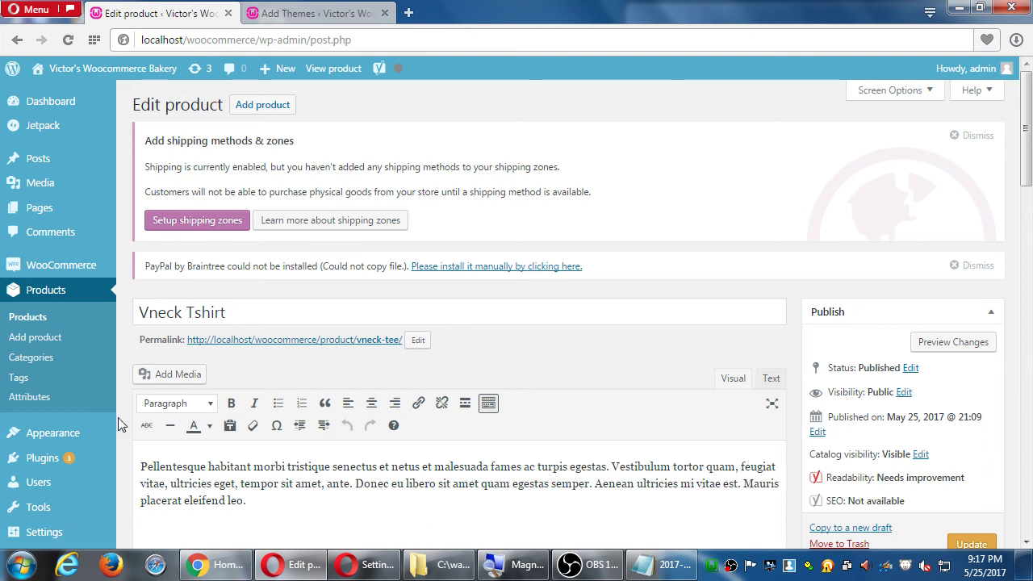
pyautogui.scroll(-2, 117, 415)
# Reveal the Duplicator submenu listing Packages, Tools, Settings, Help and About
pyautogui.moveTo(82, 504)
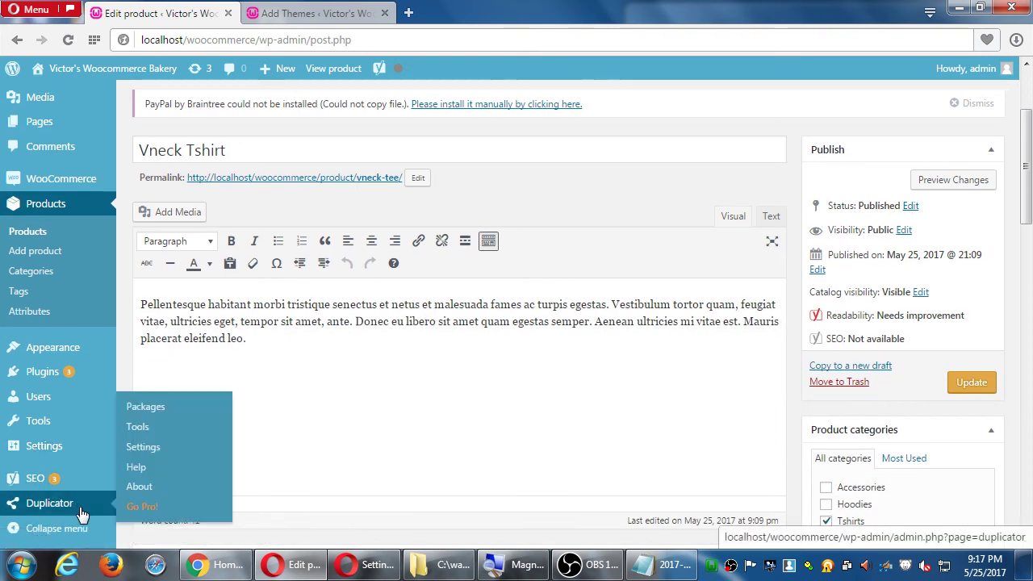